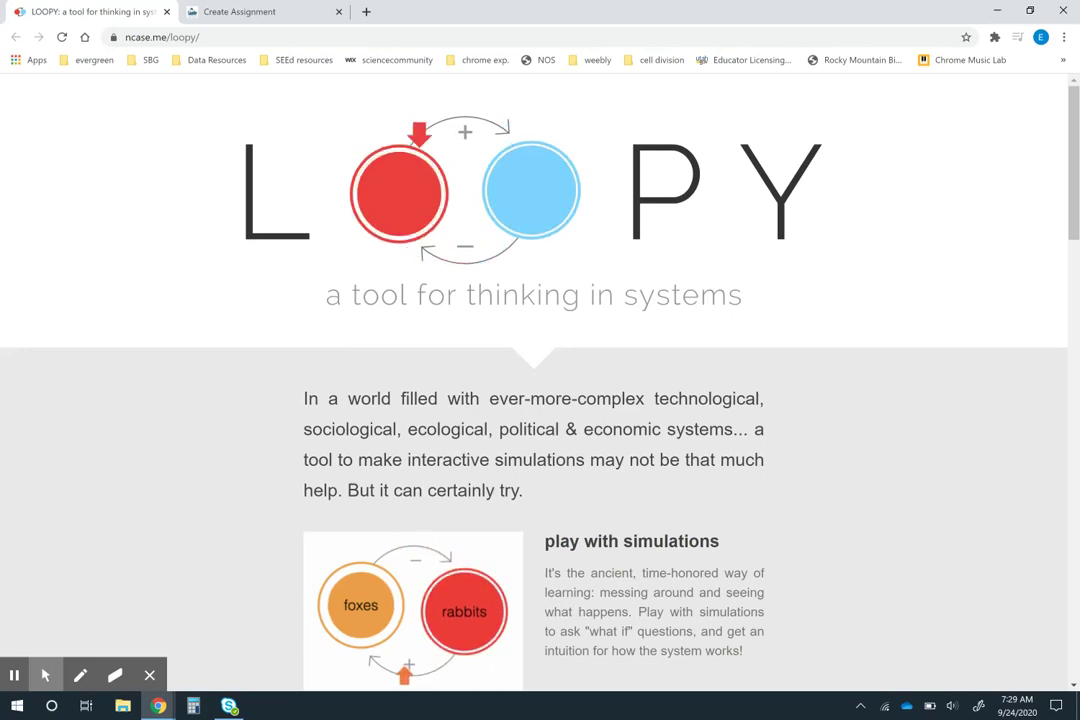
- Send a signal from the example's rabbits node, then start a new model from scratch
click(464, 594)
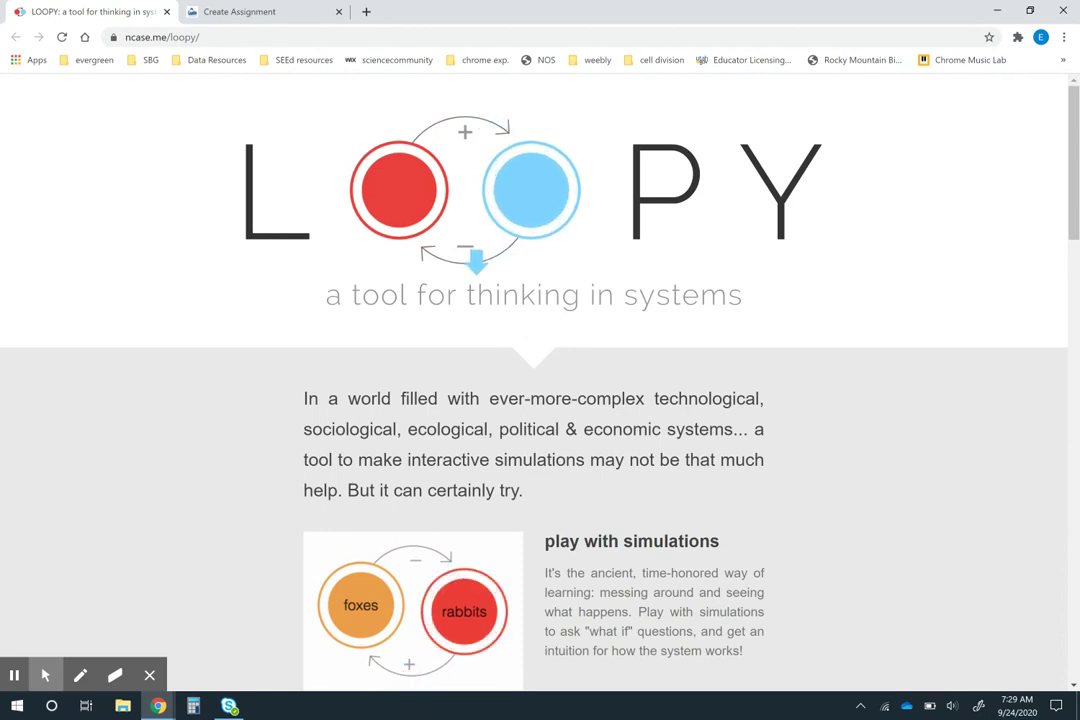
mouse_move(465, 598)
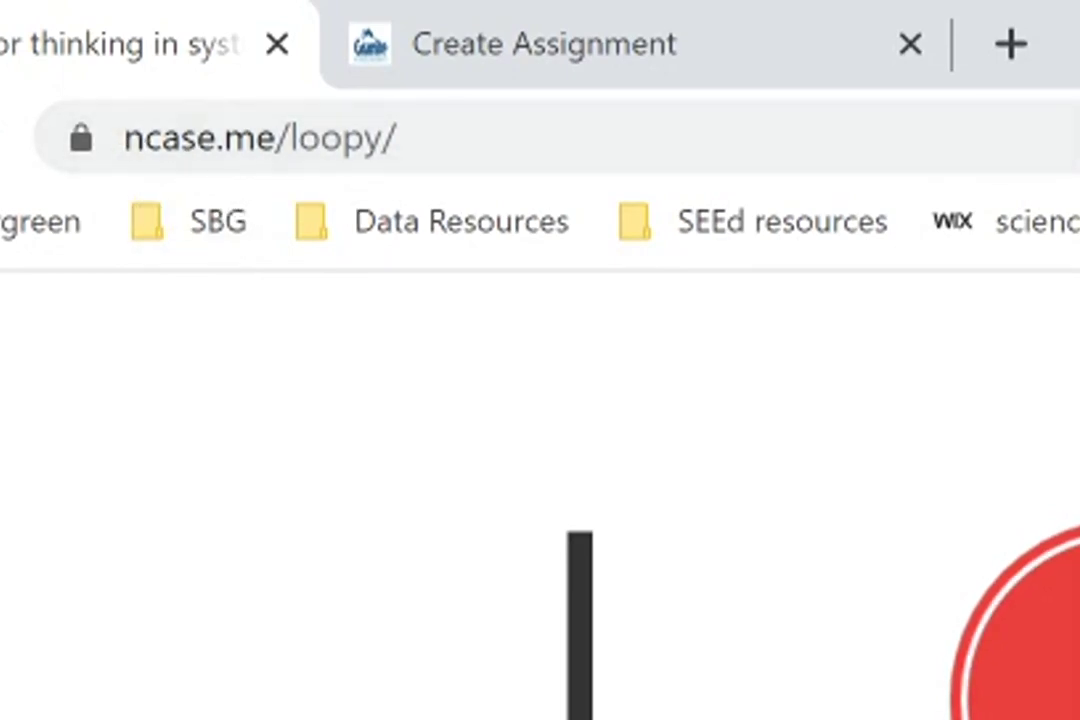
scroll(540, 500, down, 8)
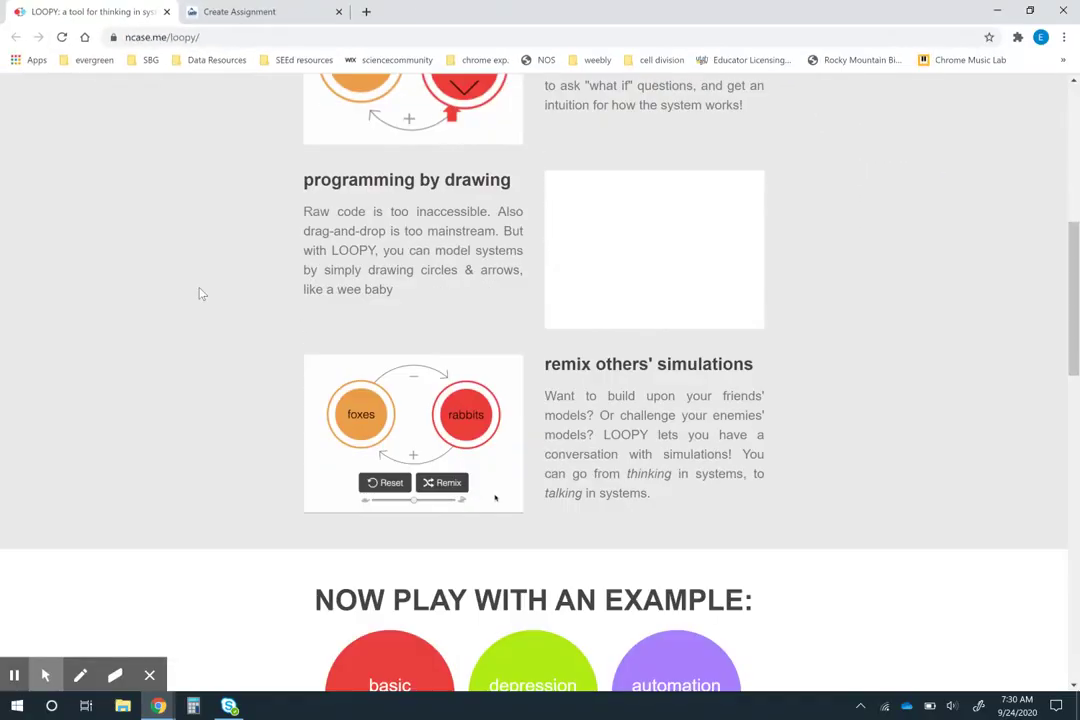
scroll(198, 293, down, 4)
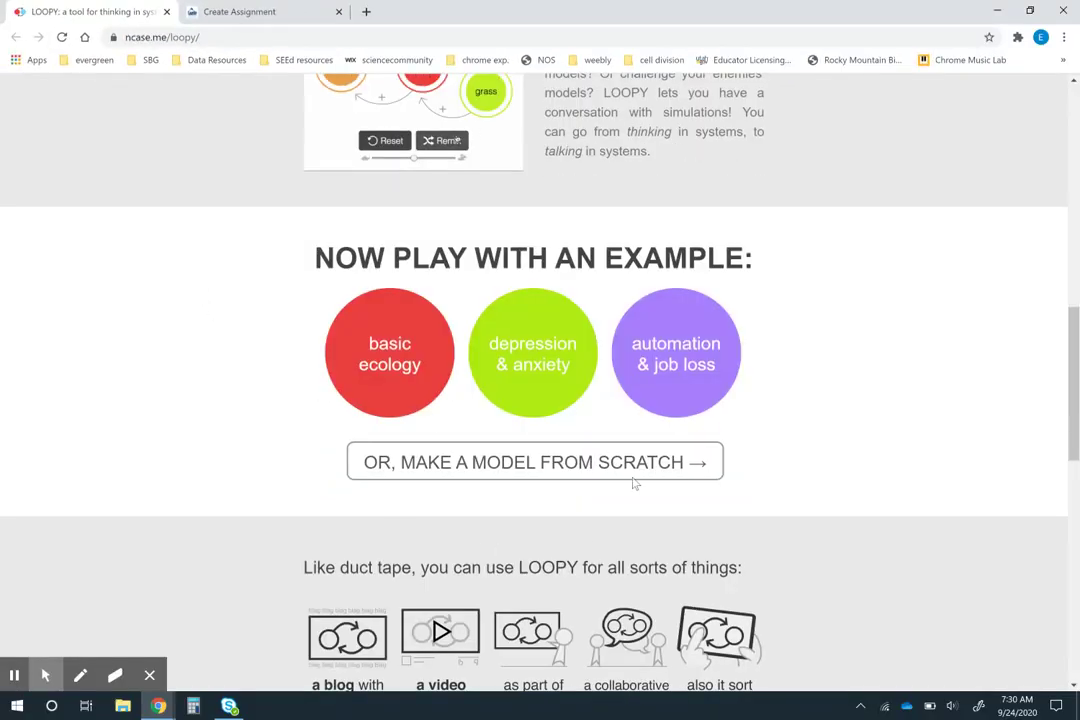
click(545, 470)
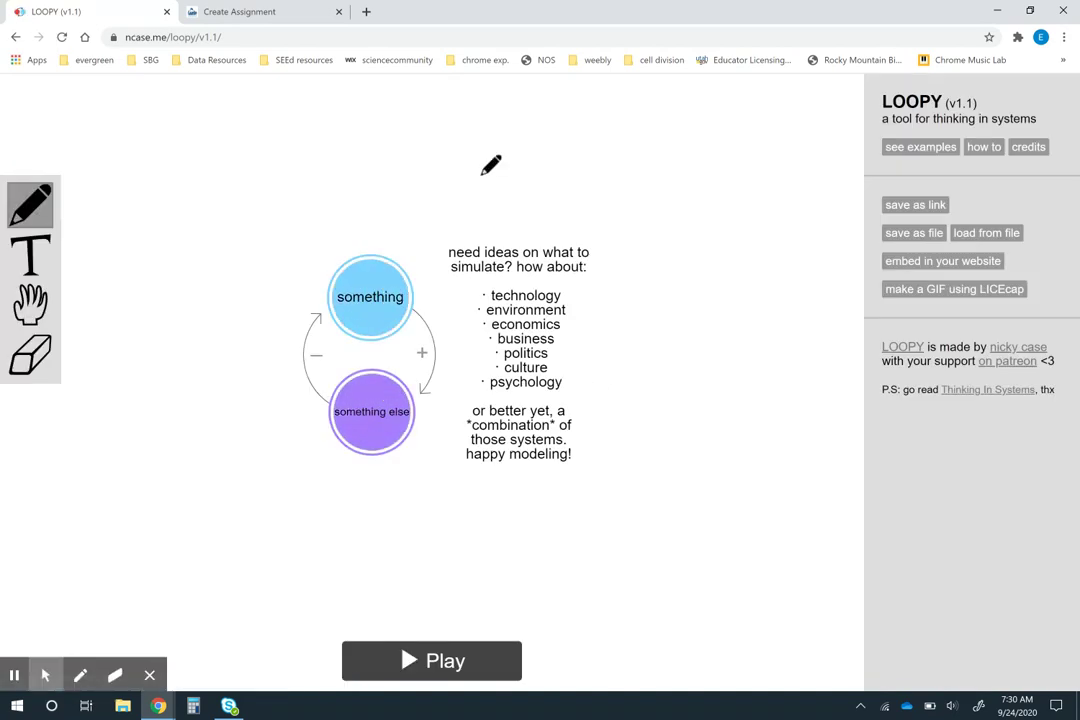
- Erase the starter nodes, arrows and text, then go back to the Pencil
click(29, 356)
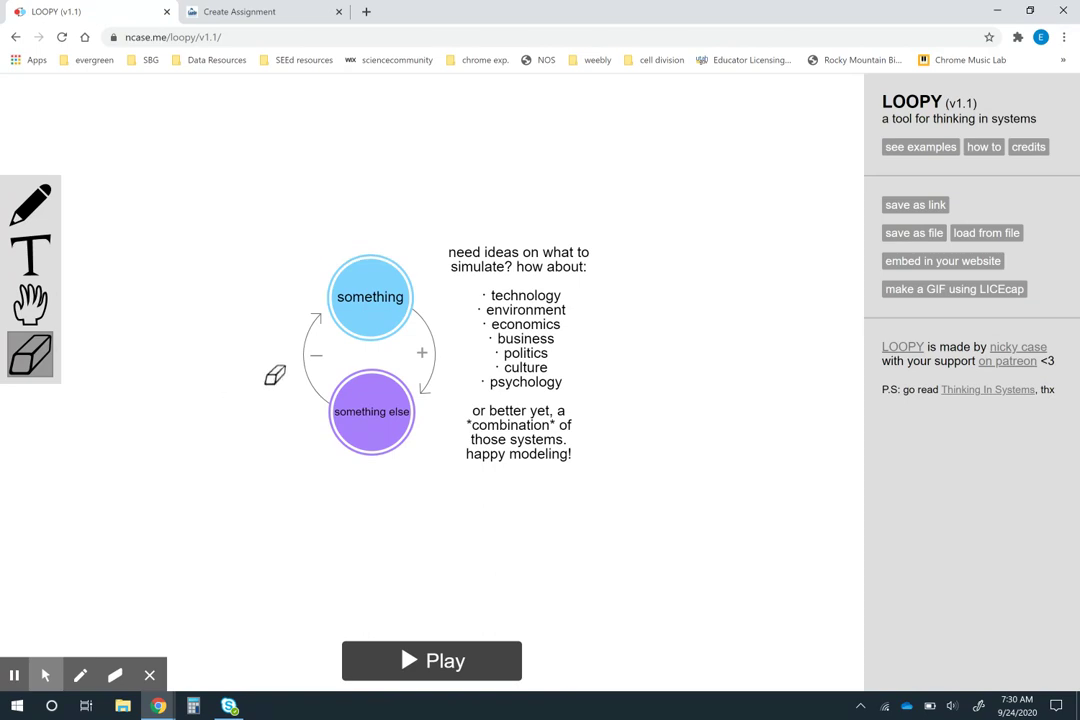
mouse_move(275, 375)
mouse_down()
mouse_move(523, 258)
mouse_move(391, 454)
mouse_up()
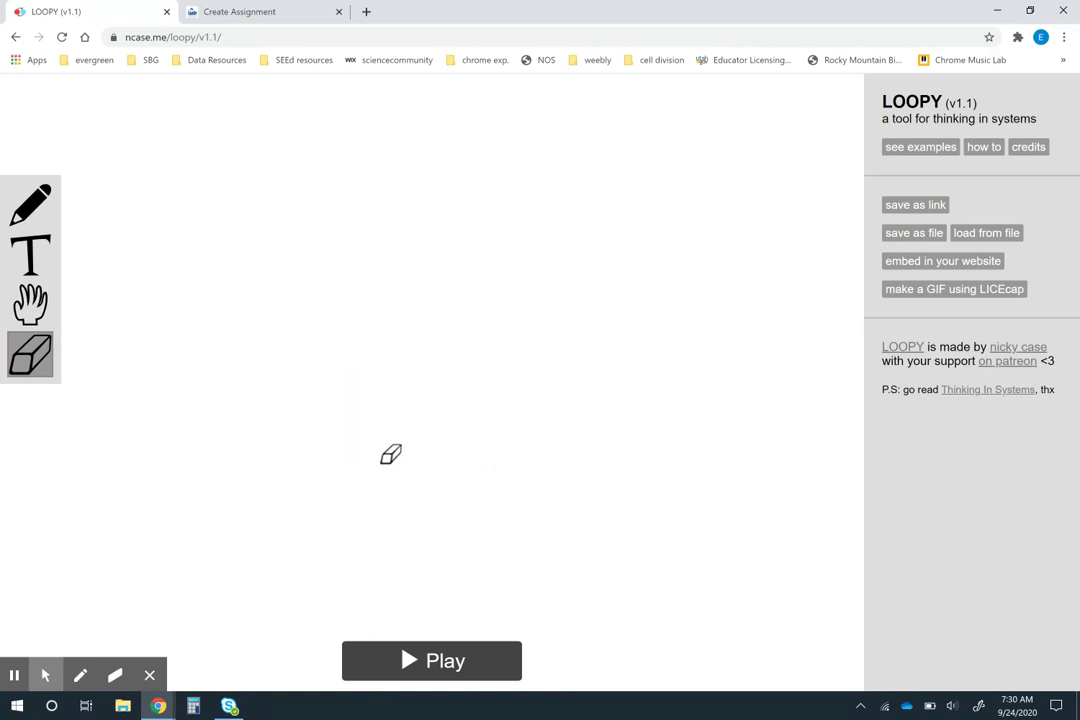
click(29, 204)
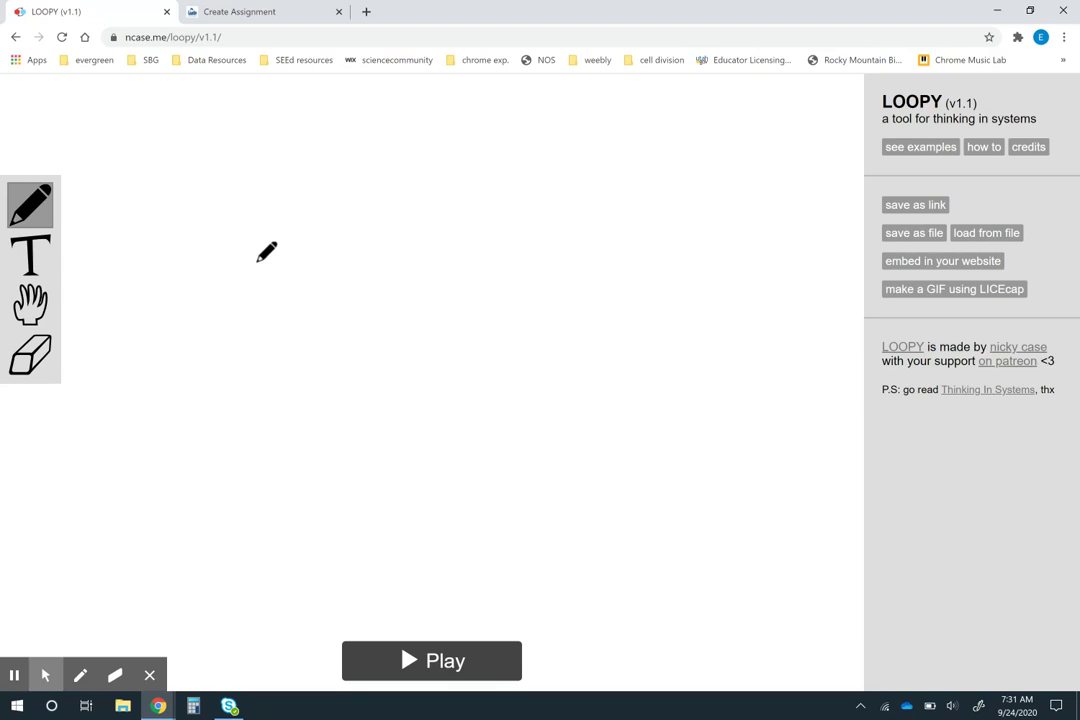
- Draw two nodes and name them 'Amount of ice' and 'Average temperature'
mouse_move(258, 261)
mouse_down()
mouse_move(225, 332)
mouse_move(287, 329)
mouse_move(258, 263)
mouse_up()
mouse_move(530, 251)
mouse_down()
mouse_move(456, 300)
mouse_move(496, 338)
mouse_move(544, 314)
mouse_move(530, 250)
mouse_up()
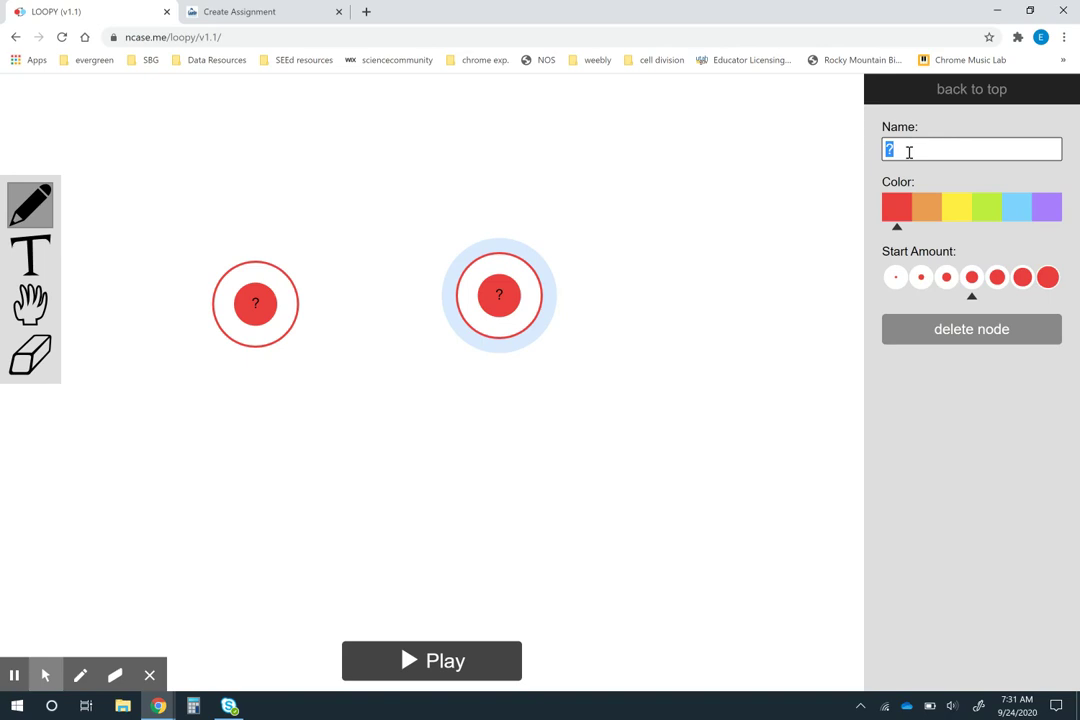
text(Am)
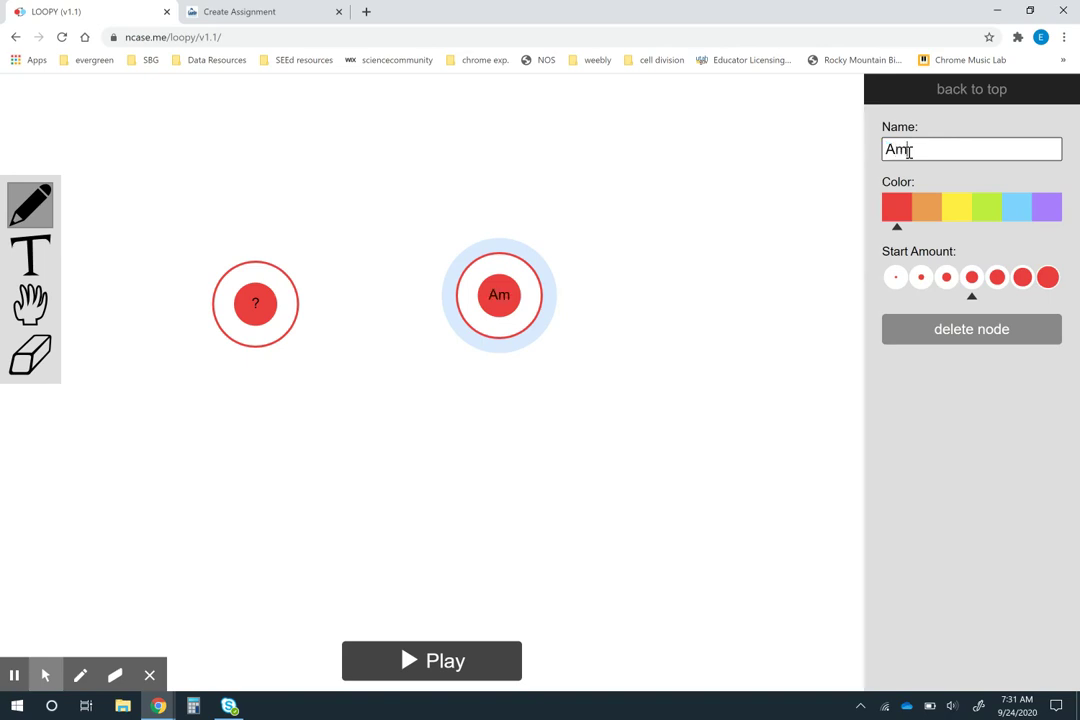
text(ount of )
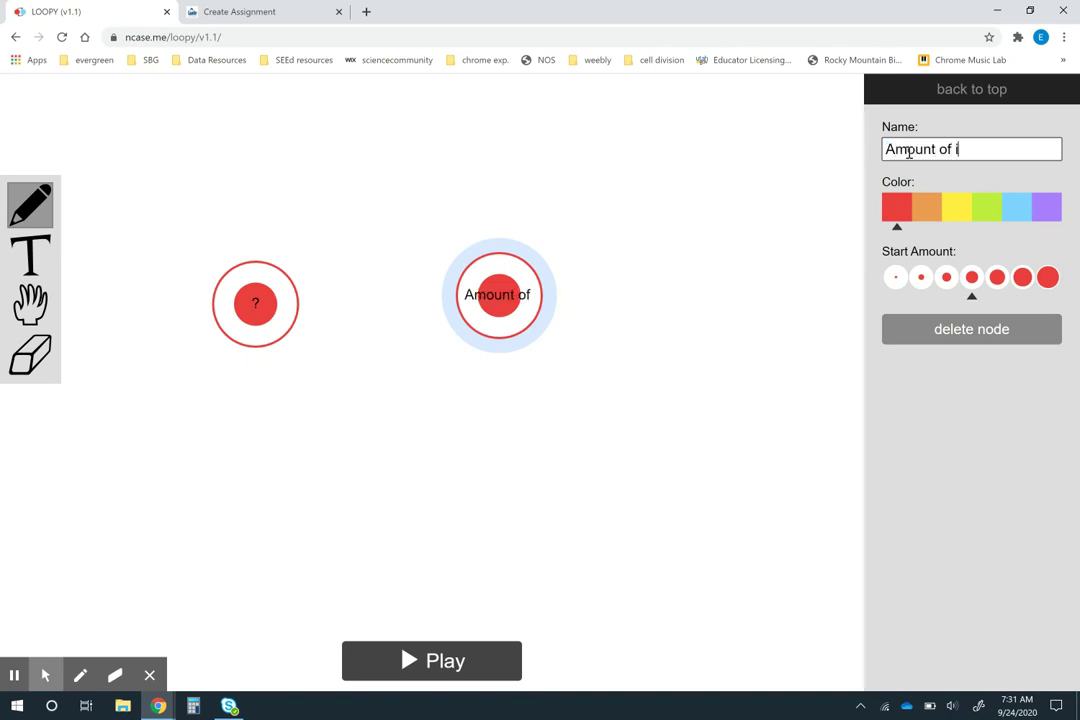
text(ice)
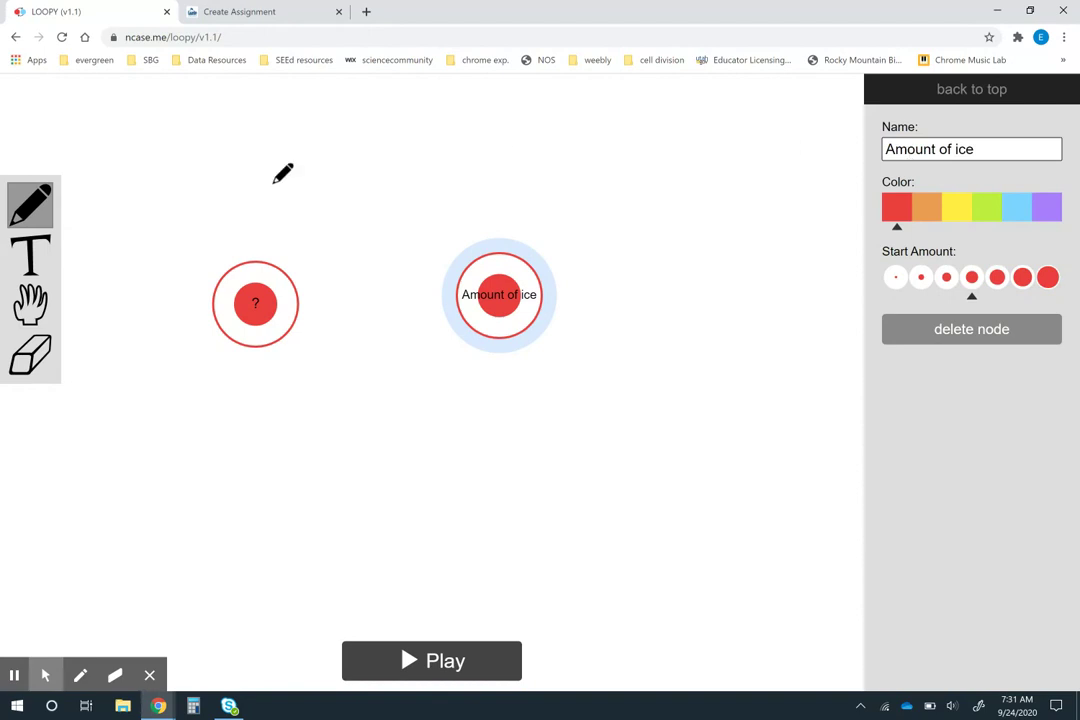
click(270, 293)
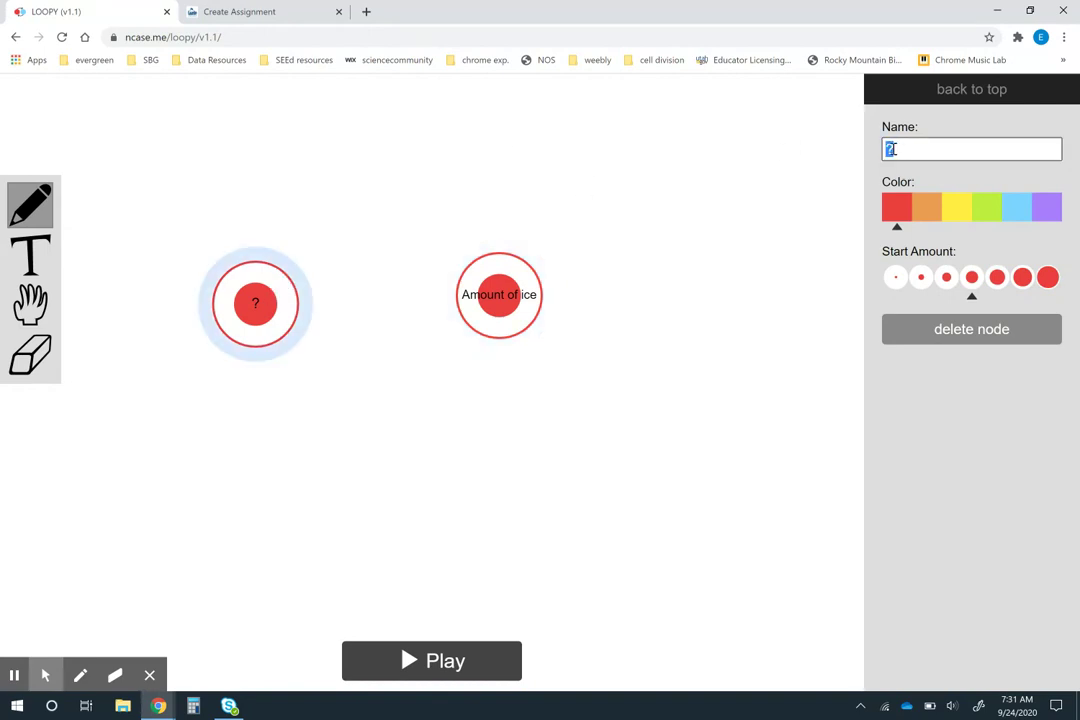
text(Average t)
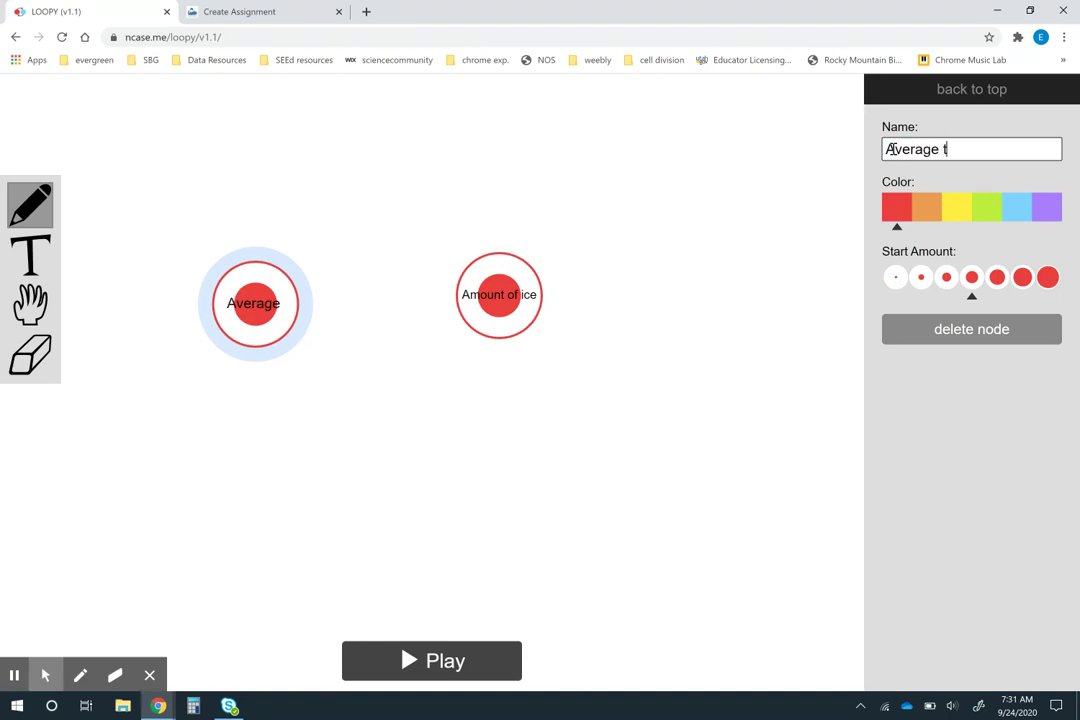
text(emperature)
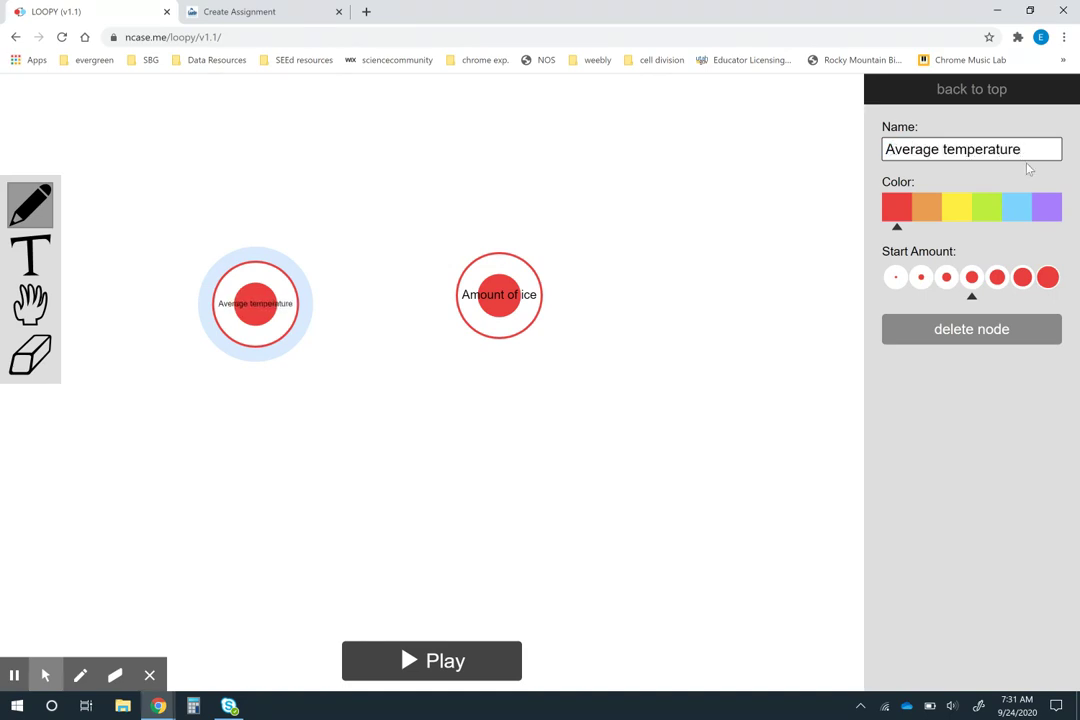
- Colour Average temperature yellow and give Amount of ice the largest start amount
click(955, 218)
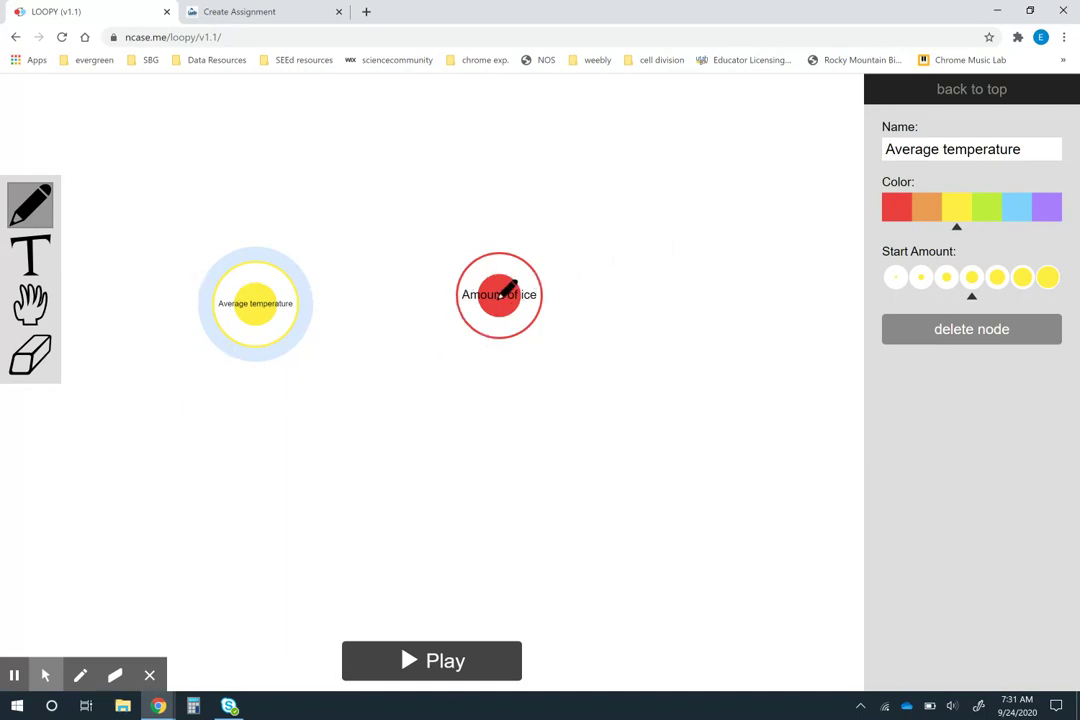
click(502, 294)
click(1047, 278)
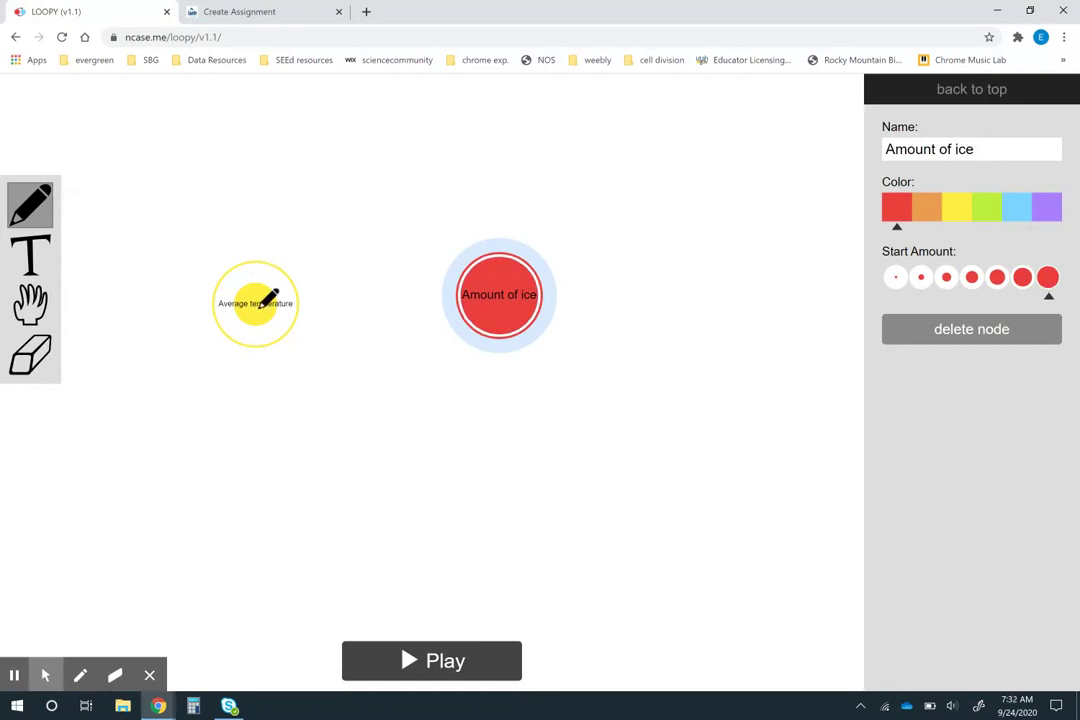
- Draw arrows from temperature to ice and back, setting the top arrow to more → less
mouse_move(263, 266)
mouse_down()
mouse_move(281, 230)
mouse_move(468, 205)
mouse_move(502, 246)
mouse_up()
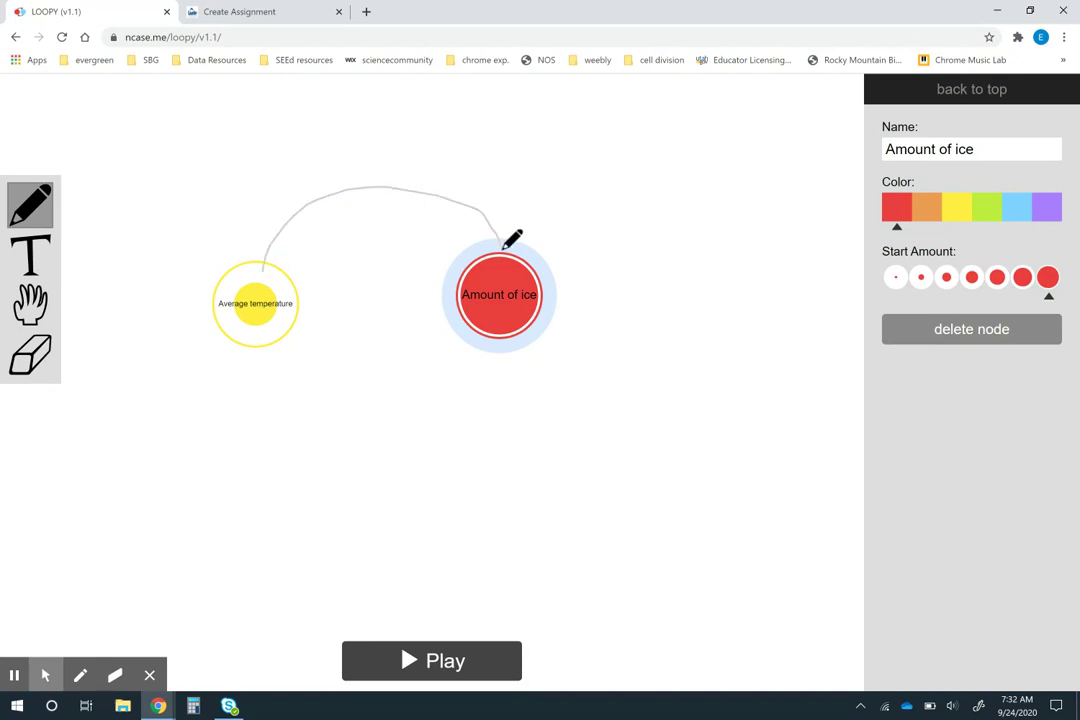
drag(503, 247, 505, 248)
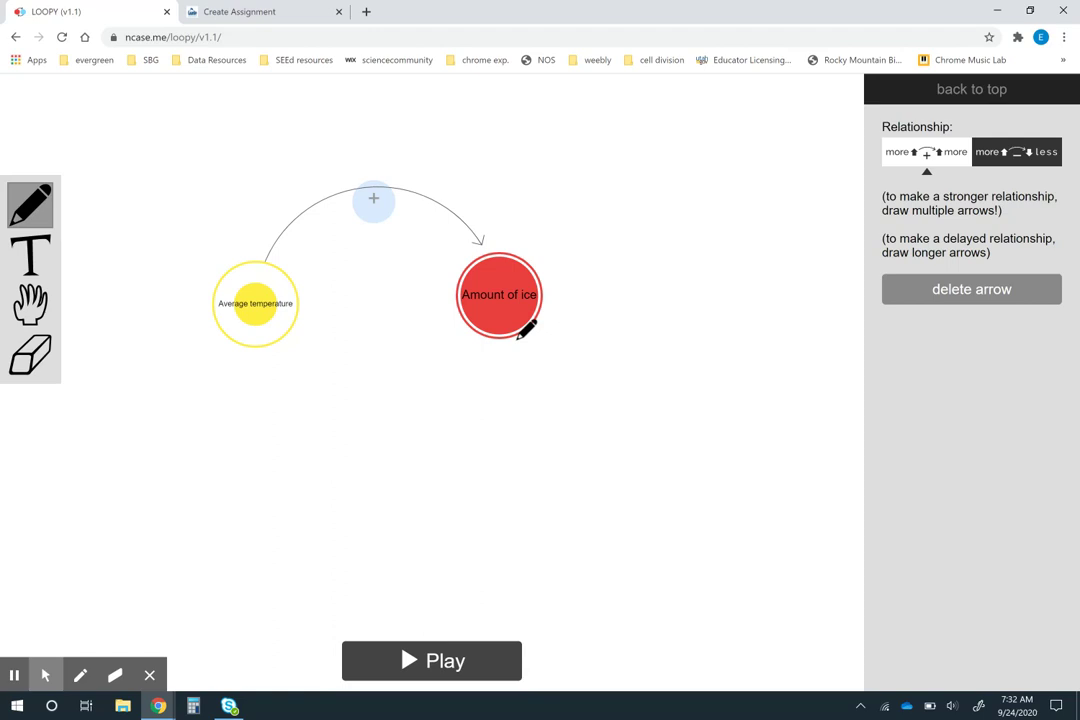
mouse_move(518, 338)
mouse_down()
mouse_move(252, 422)
mouse_move(252, 358)
mouse_up()
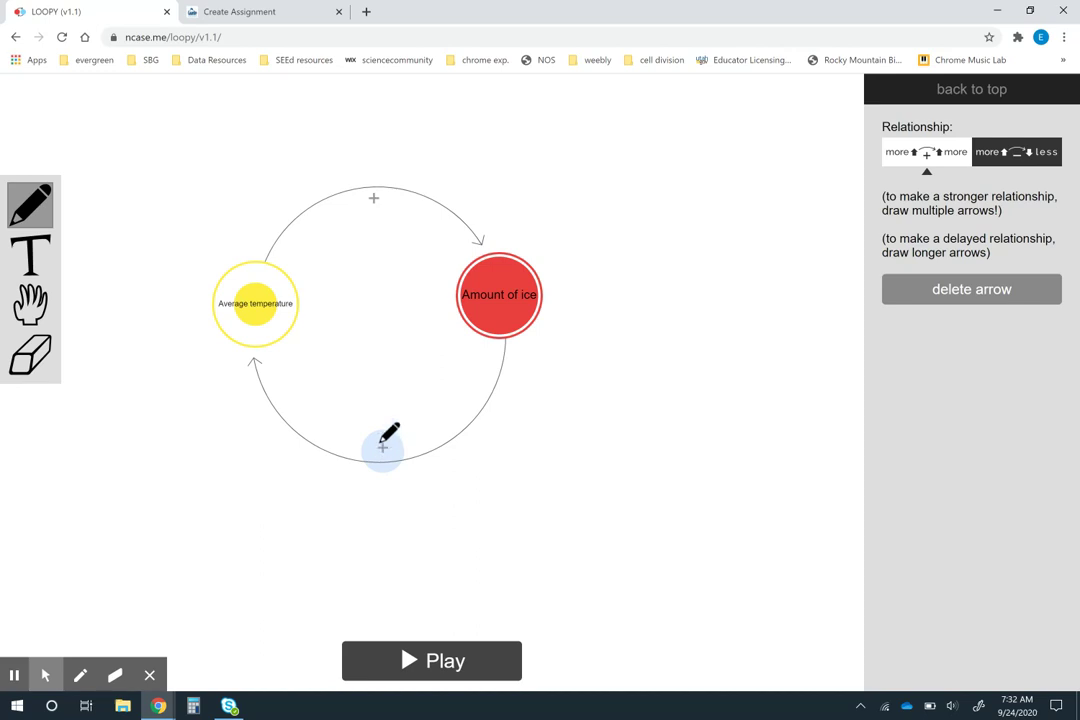
click(375, 197)
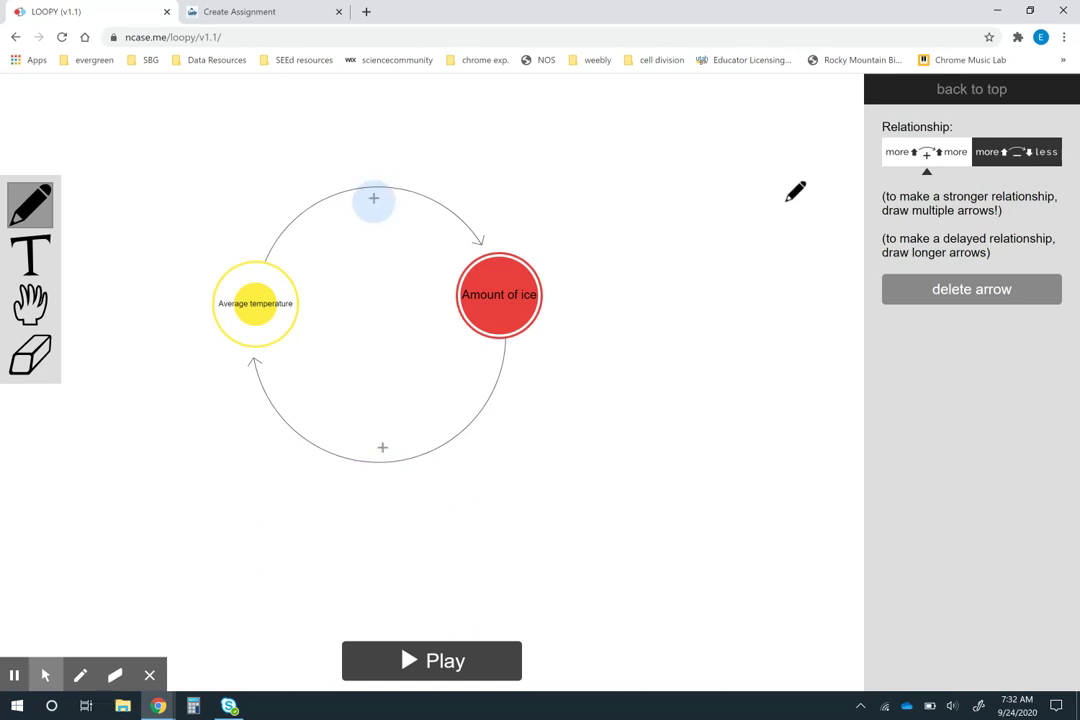
click(1010, 150)
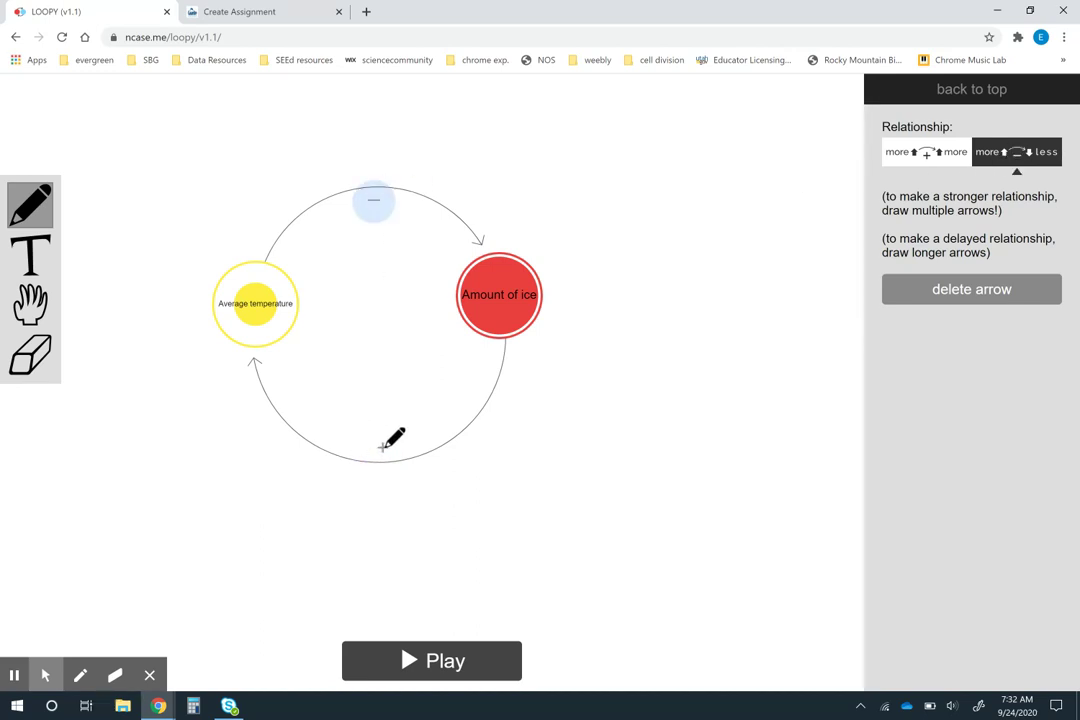
click(381, 447)
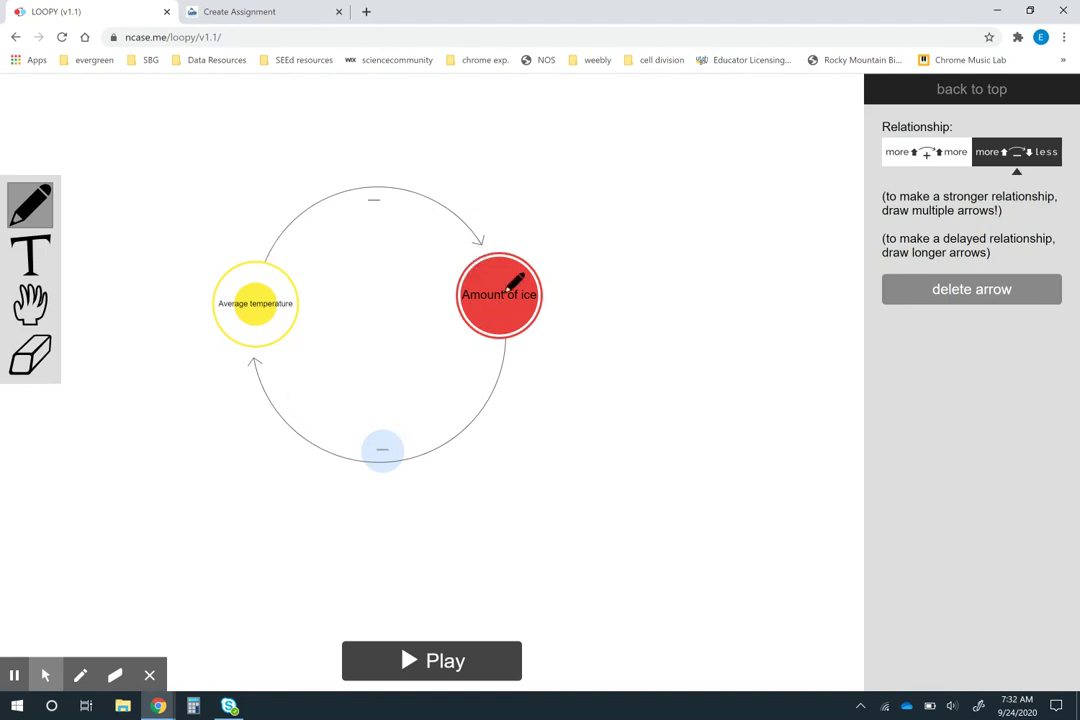
- Draw an extra outer temperature-to-ice arrow, then erase it with the Eraser
mouse_move(252, 322)
mouse_down()
mouse_move(257, 251)
mouse_move(450, 149)
mouse_move(500, 252)
mouse_up()
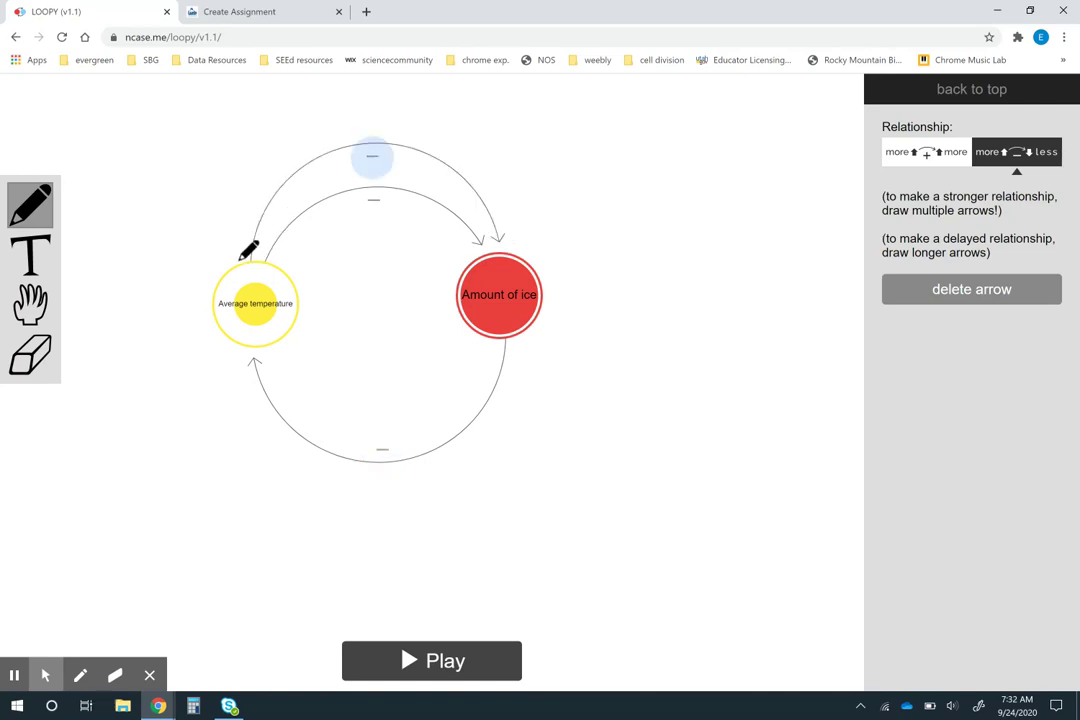
mouse_move(244, 256)
mouse_down()
mouse_move(394, 106)
mouse_move(512, 236)
mouse_up()
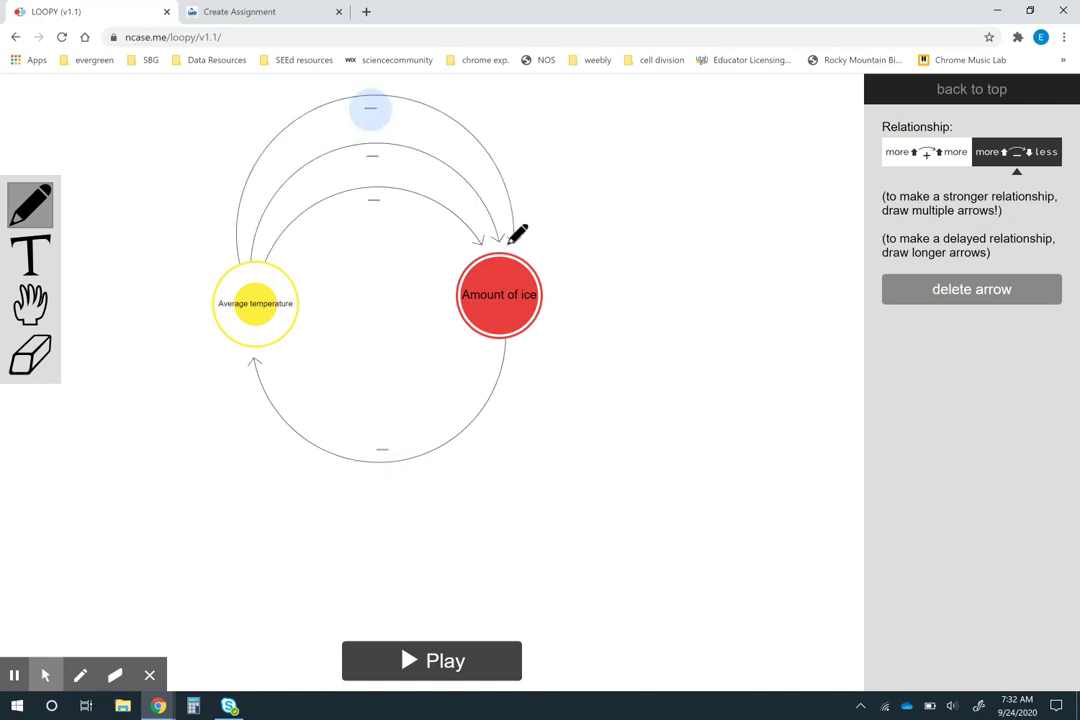
click(40, 370)
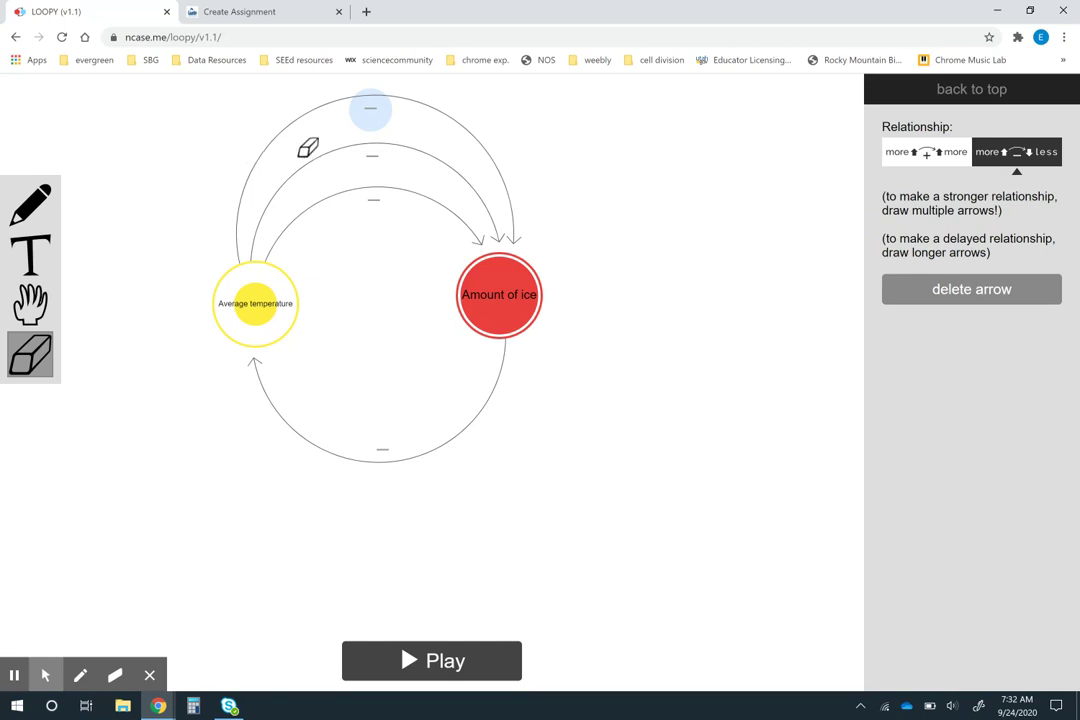
mouse_move(306, 145)
mouse_down()
mouse_move(400, 143)
mouse_move(398, 110)
mouse_move(316, 106)
mouse_up()
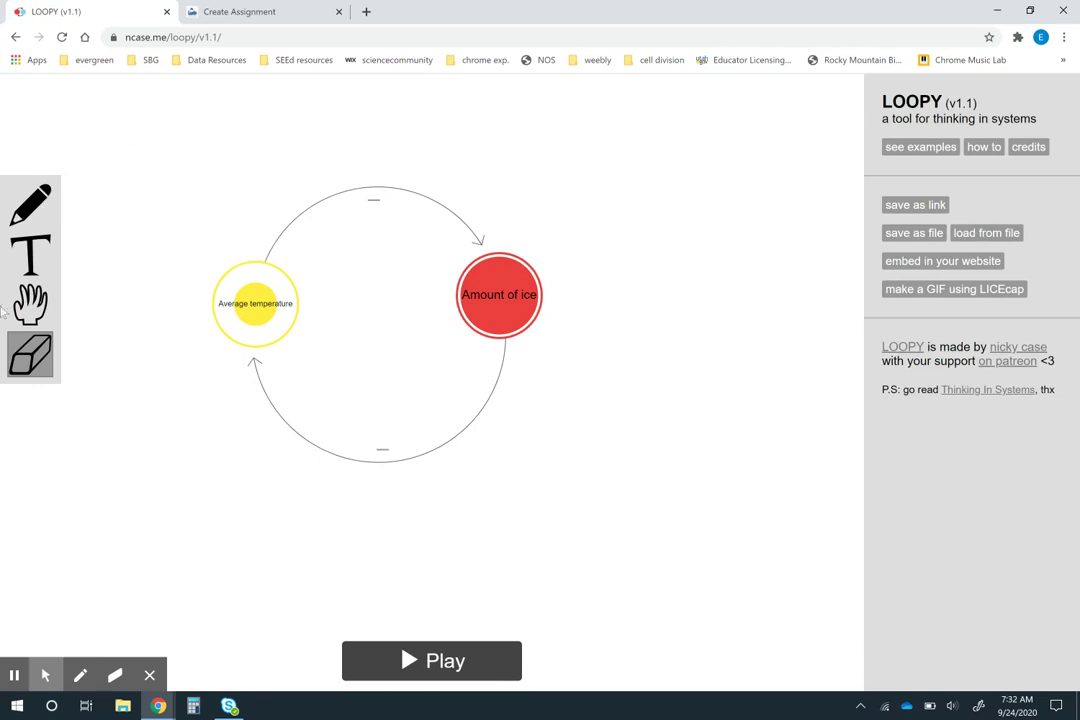
- Play the simulation, raise the average temperature, and push the amount of ice to full
click(458, 668)
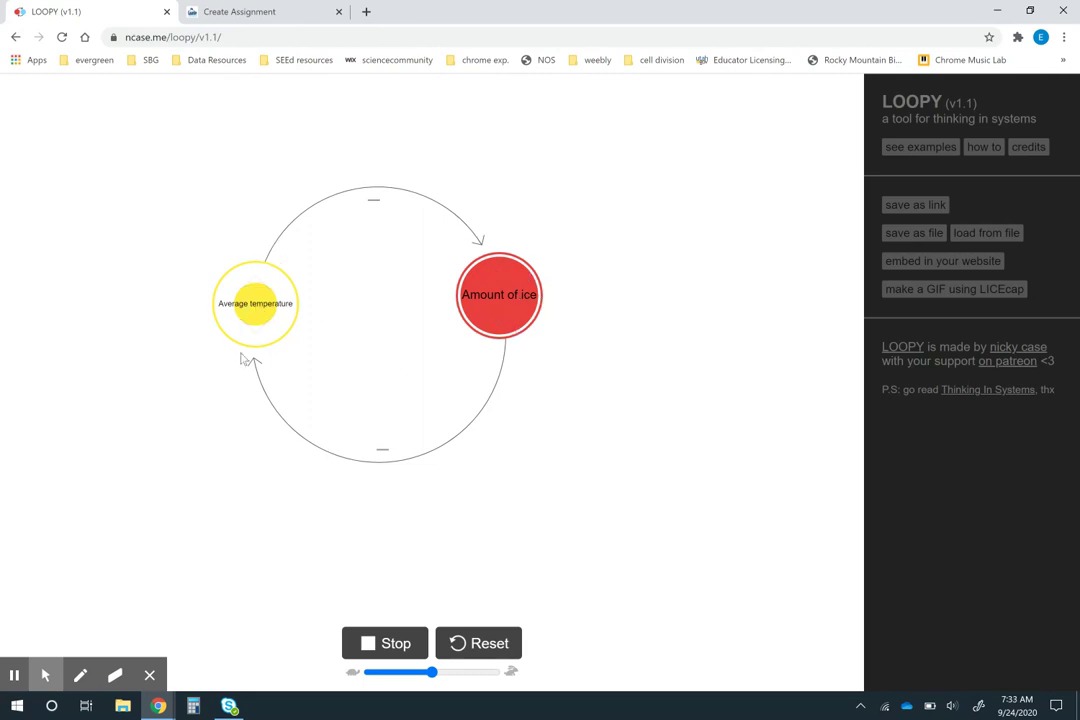
click(256, 287)
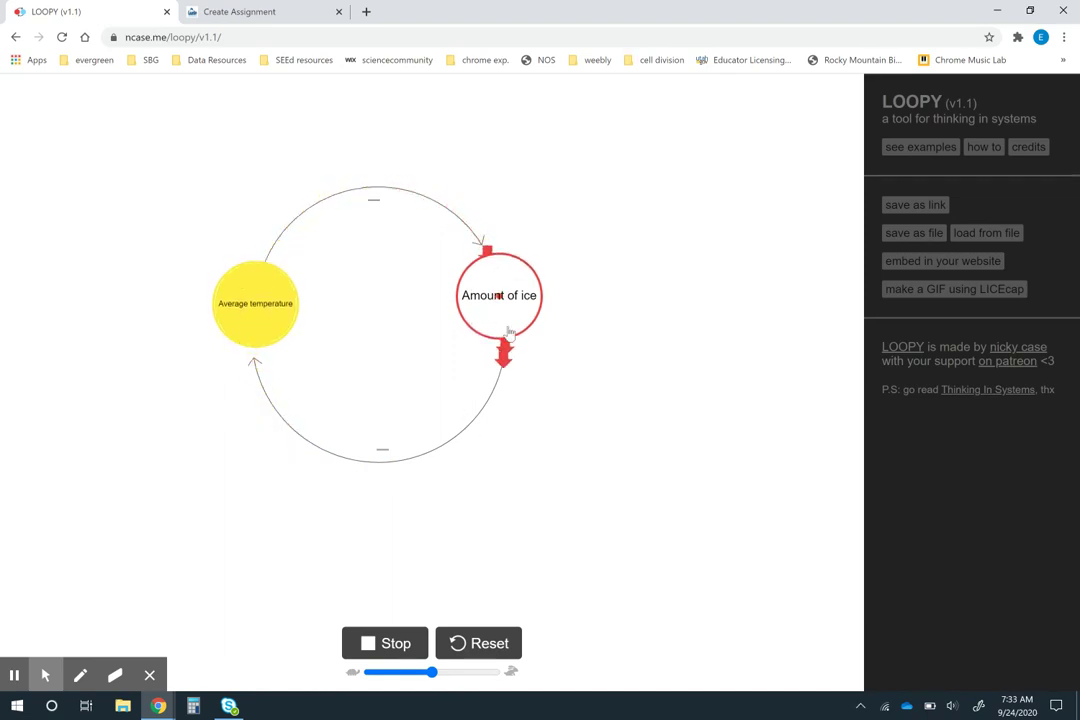
mouse_move(490, 294)
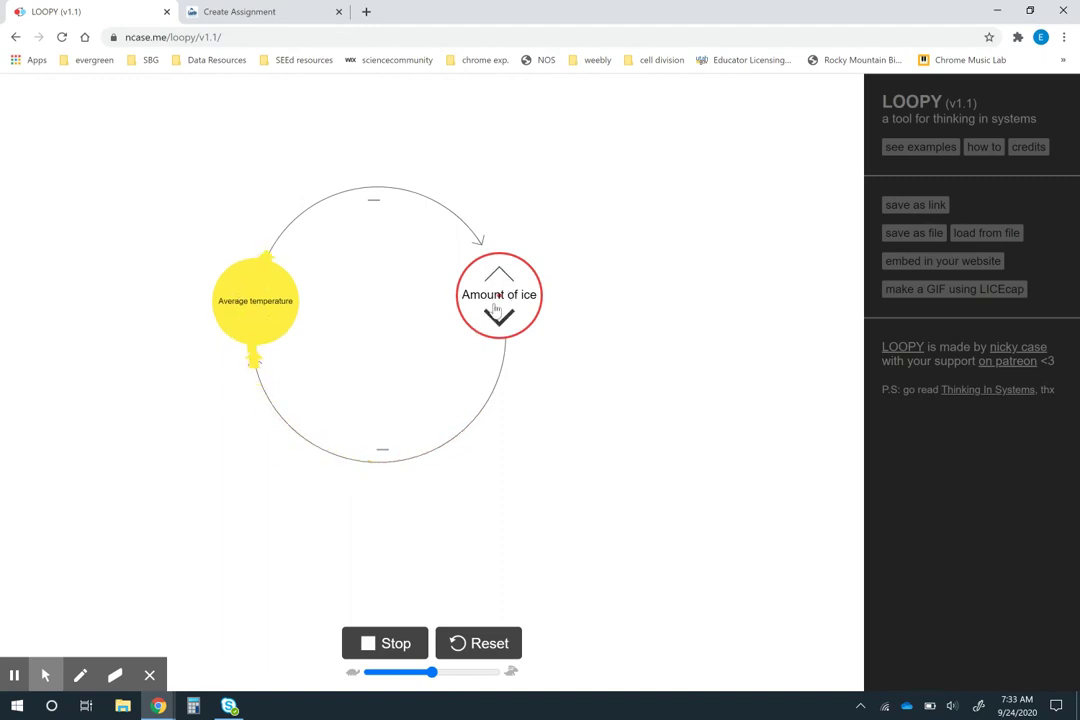
click(499, 280)
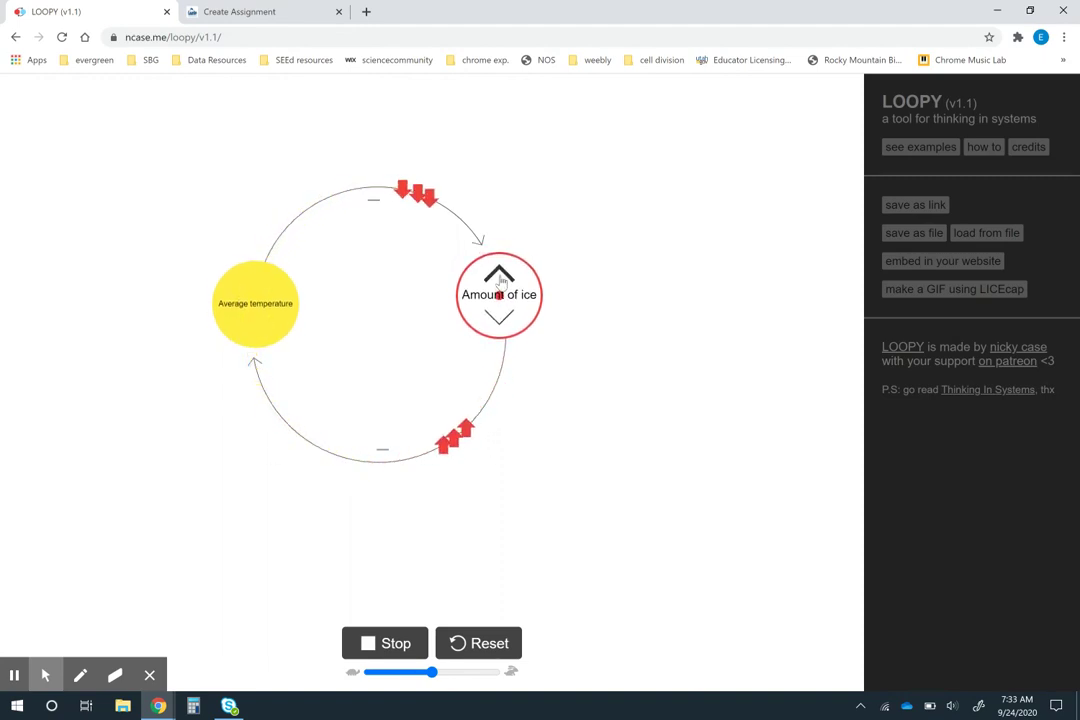
click(499, 278)
click(499, 278)
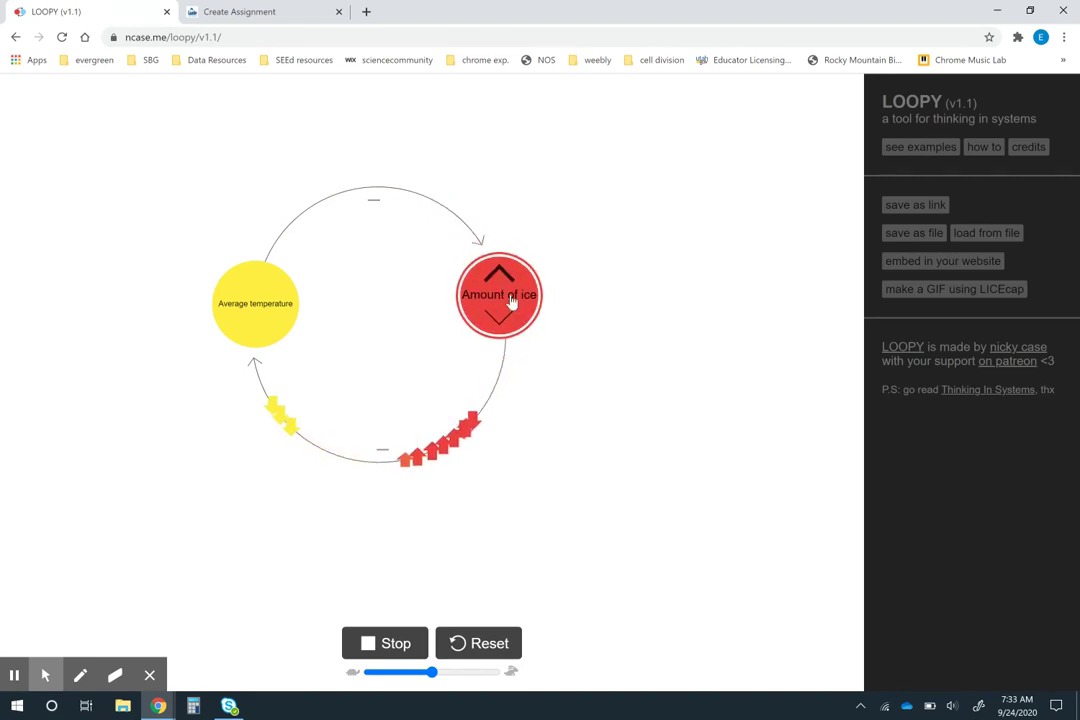
- Lower the average temperature, then reset the simulation to its starting amounts
mouse_move(288, 310)
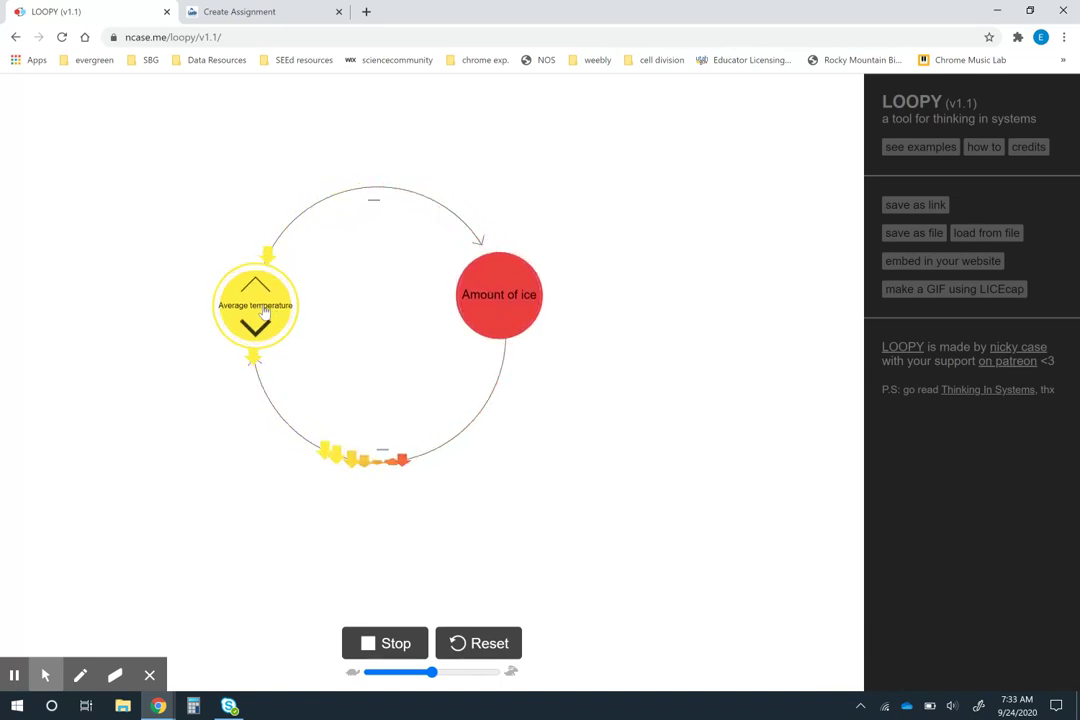
click(262, 318)
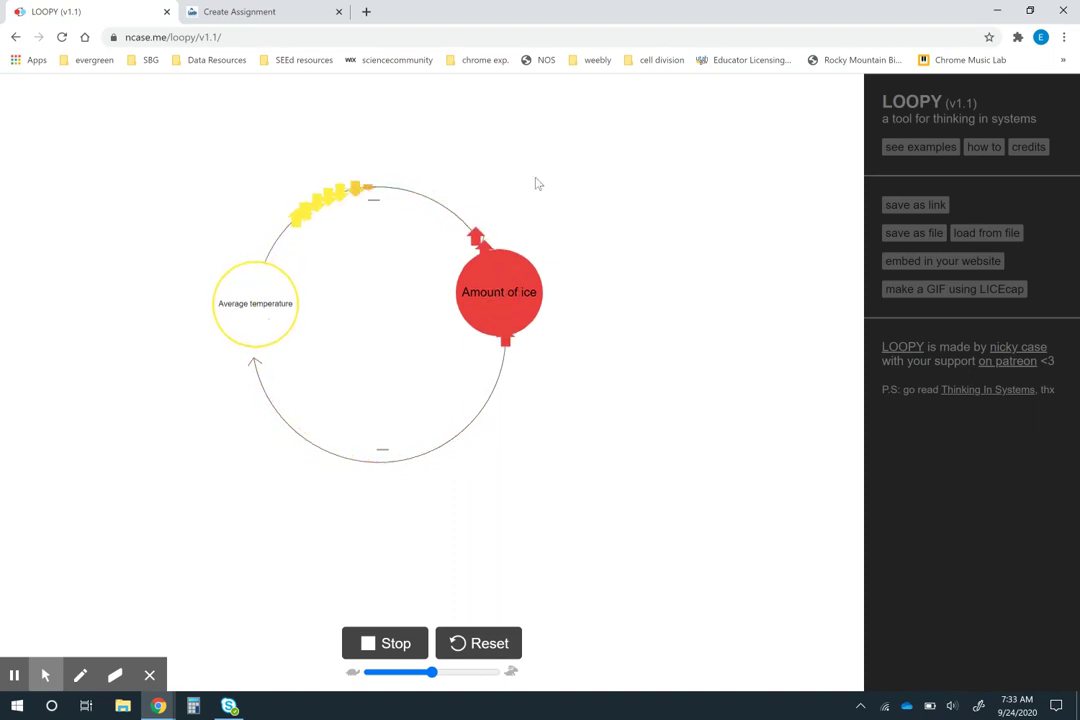
click(481, 641)
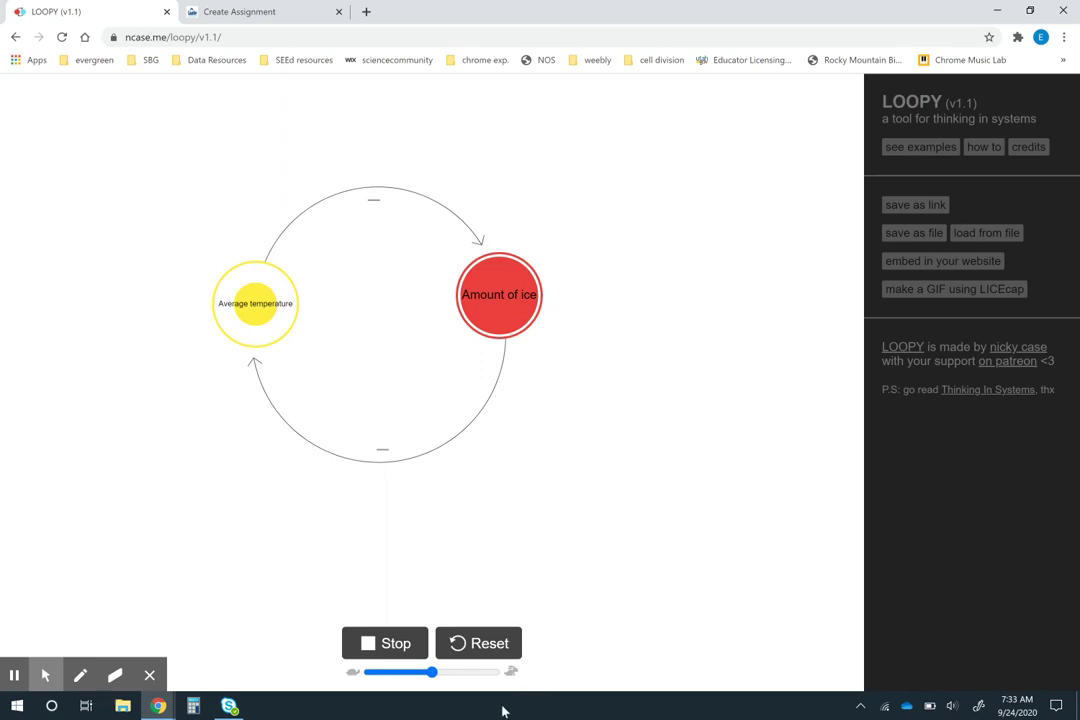
- Stop the simulation and place a '...' text label beside the lower-left arc
click(396, 644)
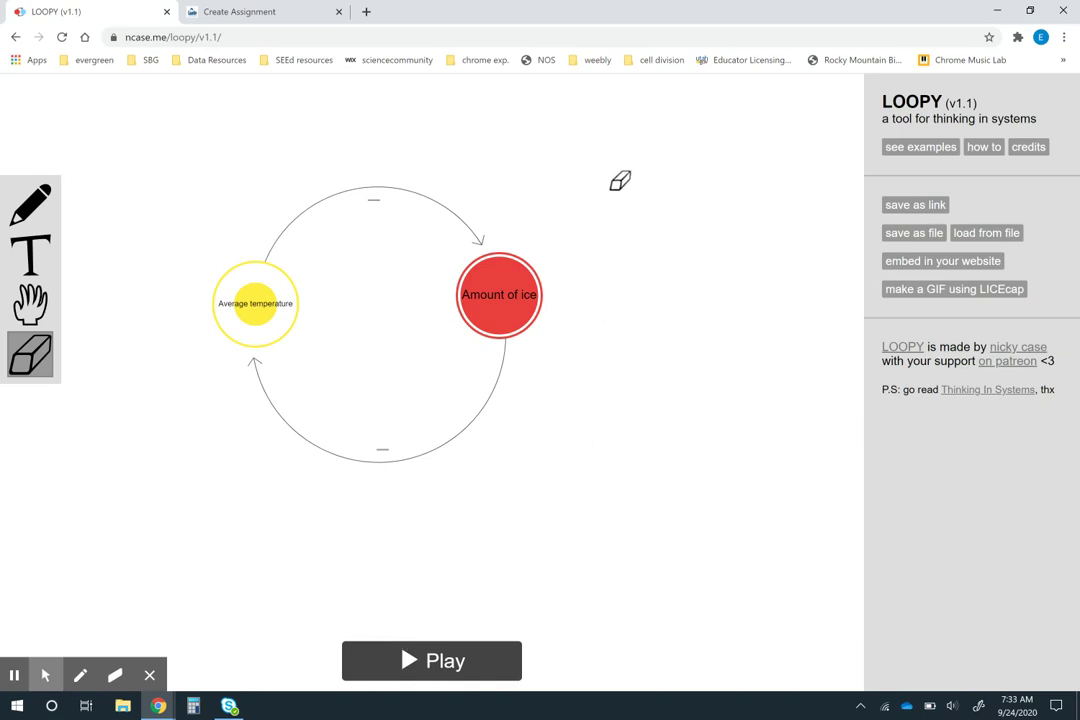
click(32, 209)
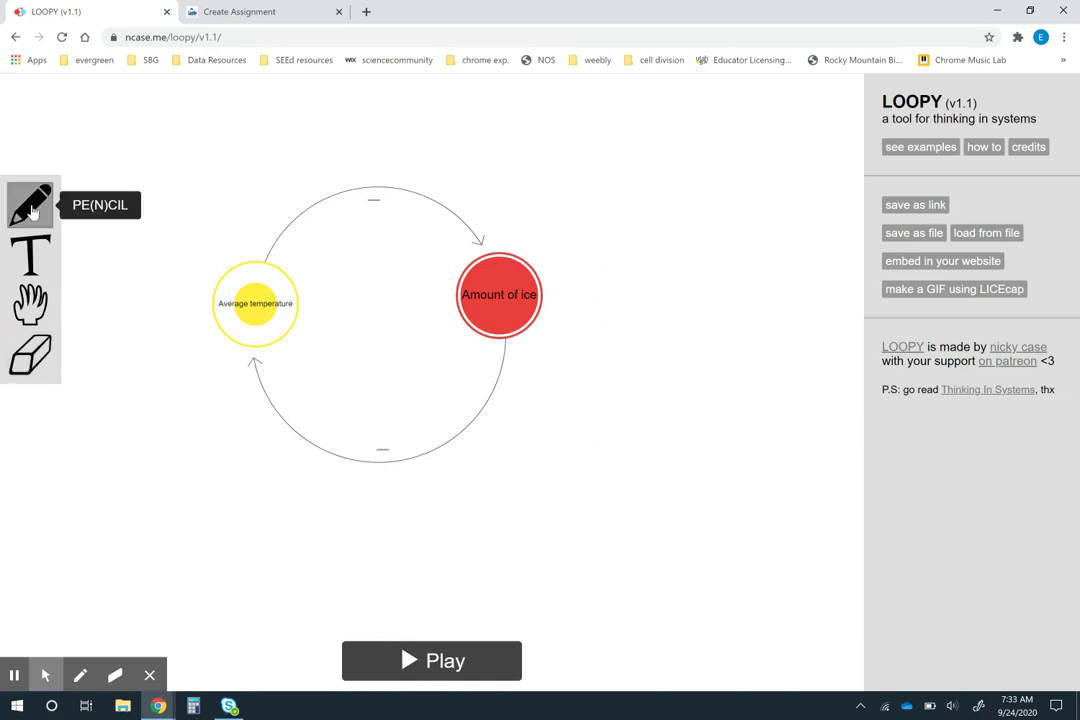
click(30, 255)
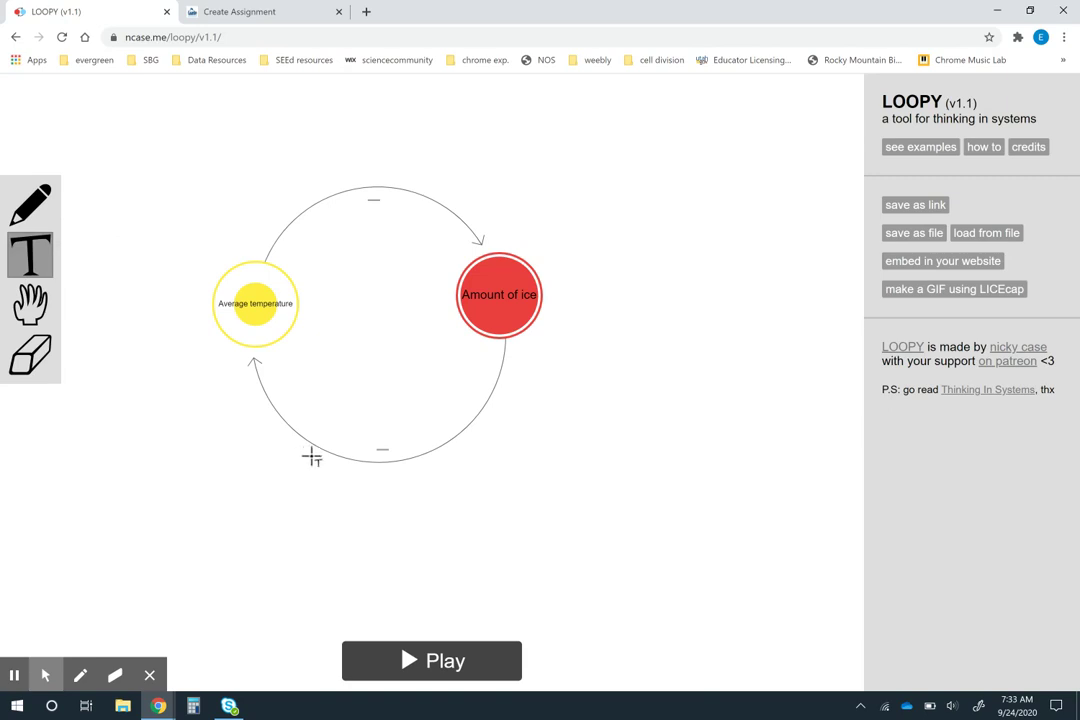
click(286, 437)
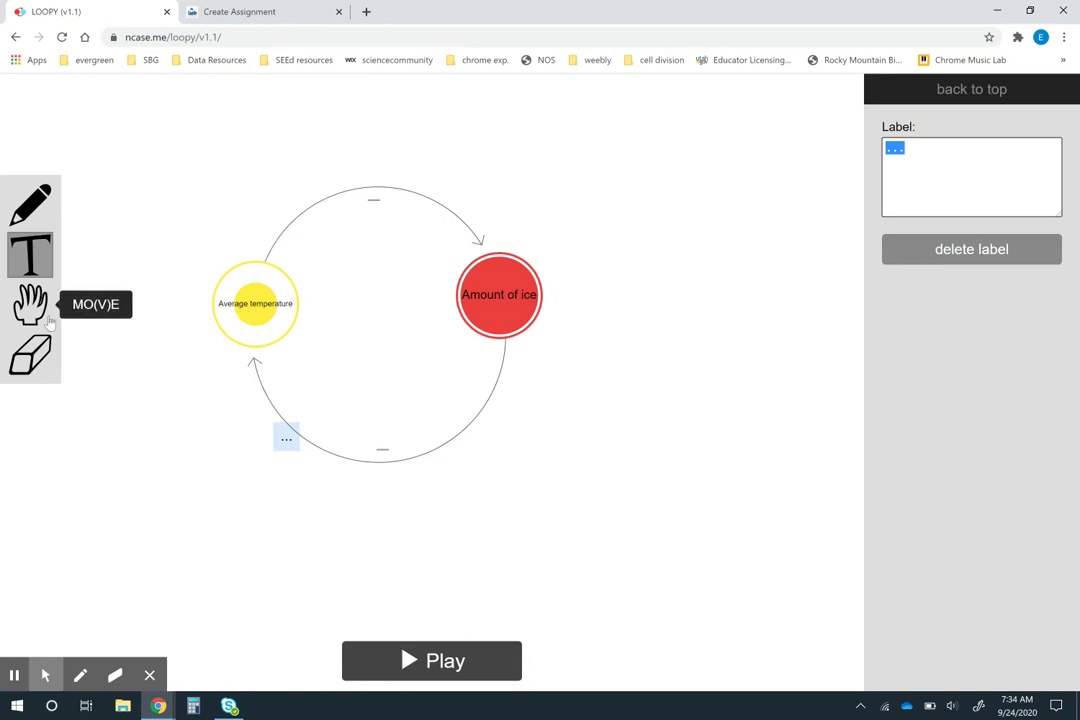
- Draw two yellow '?' nodes, one at top right and one linked to Amount of ice
click(30, 208)
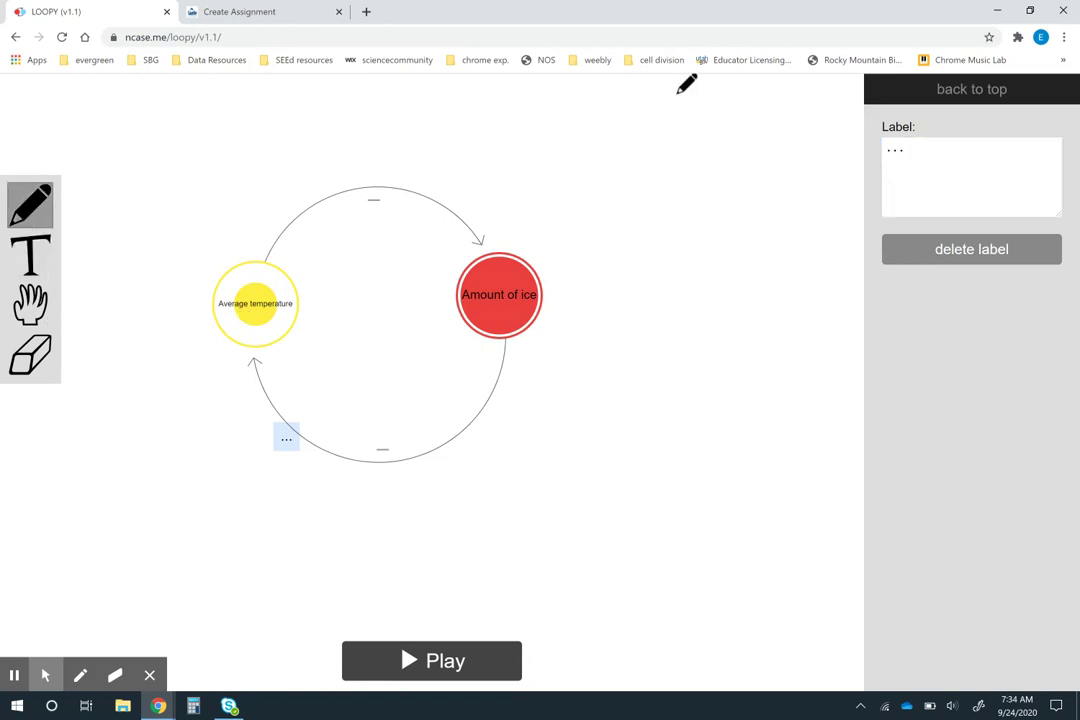
mouse_move(680, 94)
mouse_down()
mouse_move(612, 133)
mouse_move(697, 199)
mouse_move(684, 98)
mouse_up()
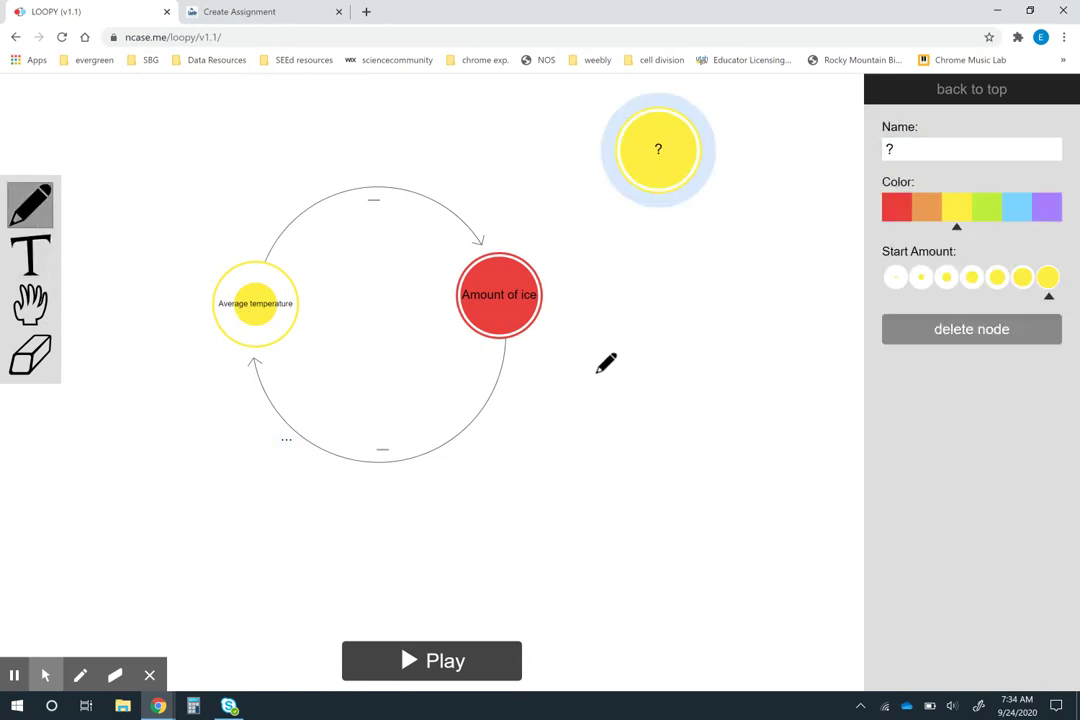
mouse_move(608, 362)
mouse_down()
mouse_move(622, 331)
mouse_move(545, 262)
mouse_up()
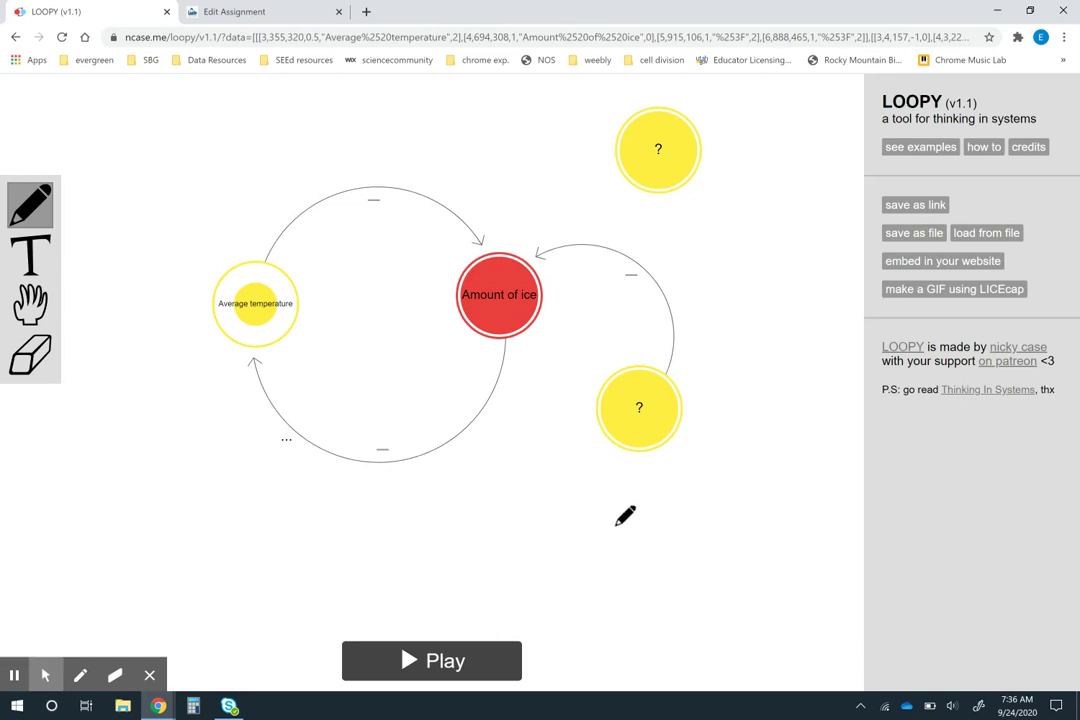
- Erase both '?' nodes and their arrow, copy the embed code, and go to the Canvas assignment
click(33, 362)
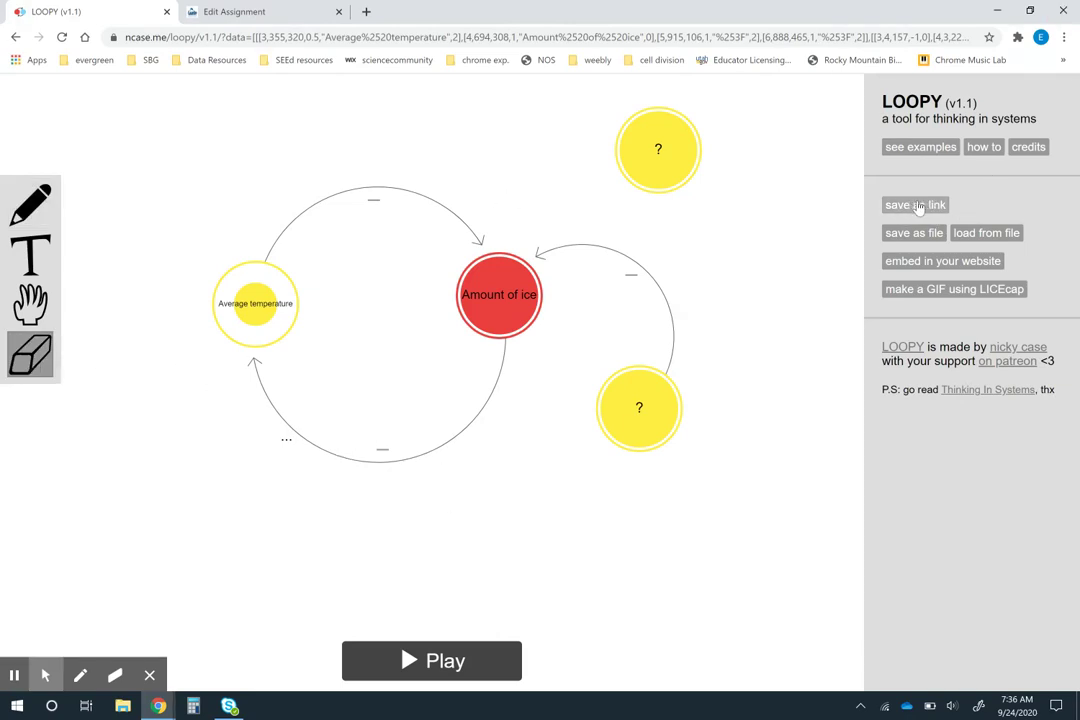
click(664, 145)
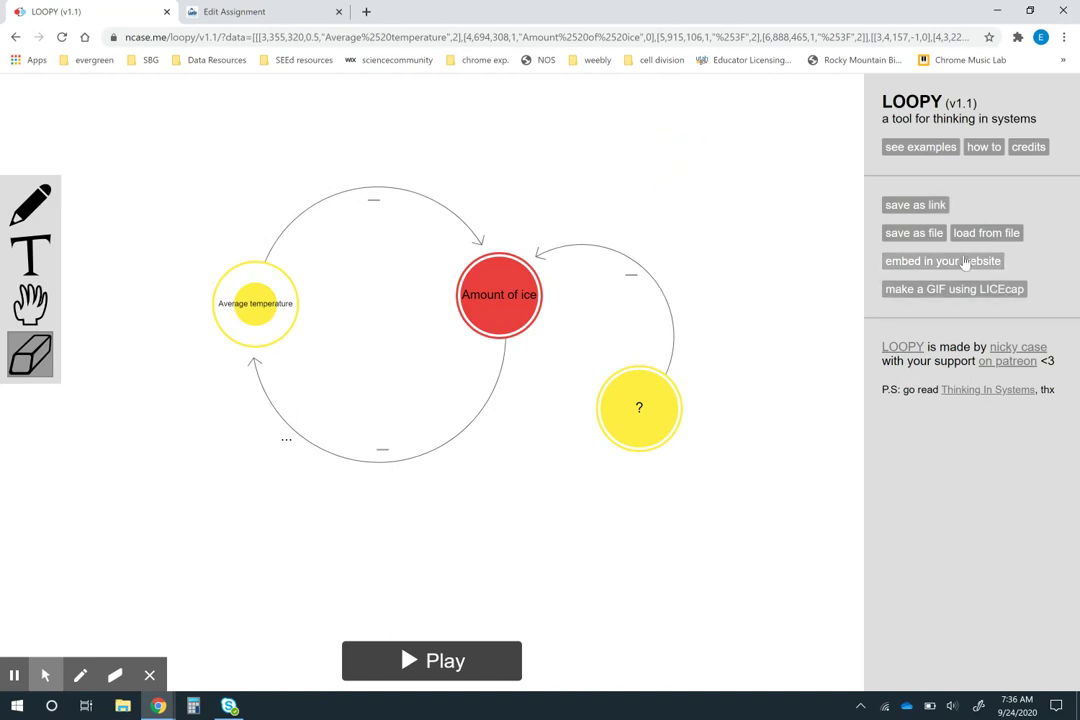
click(633, 406)
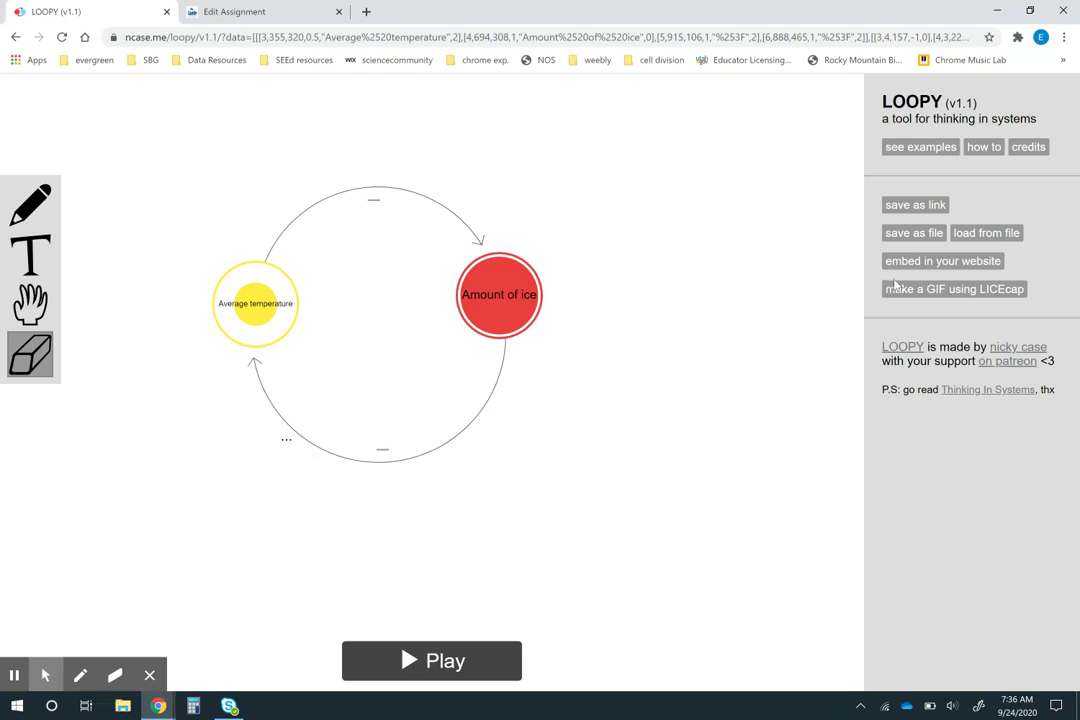
click(928, 268)
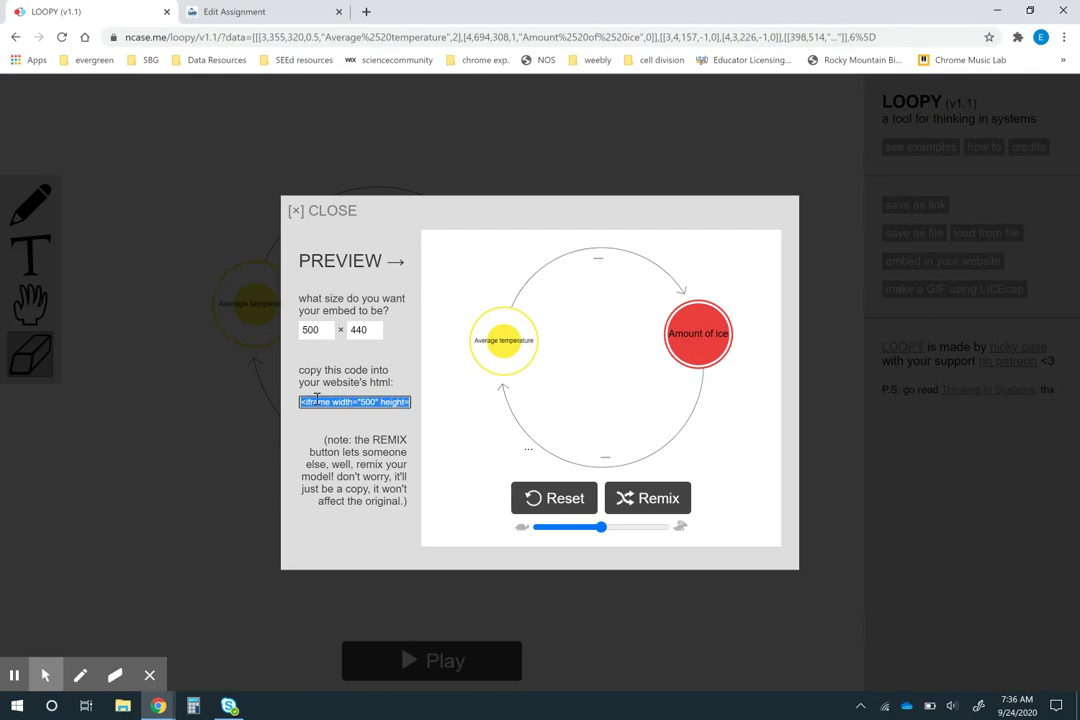
click(230, 12)
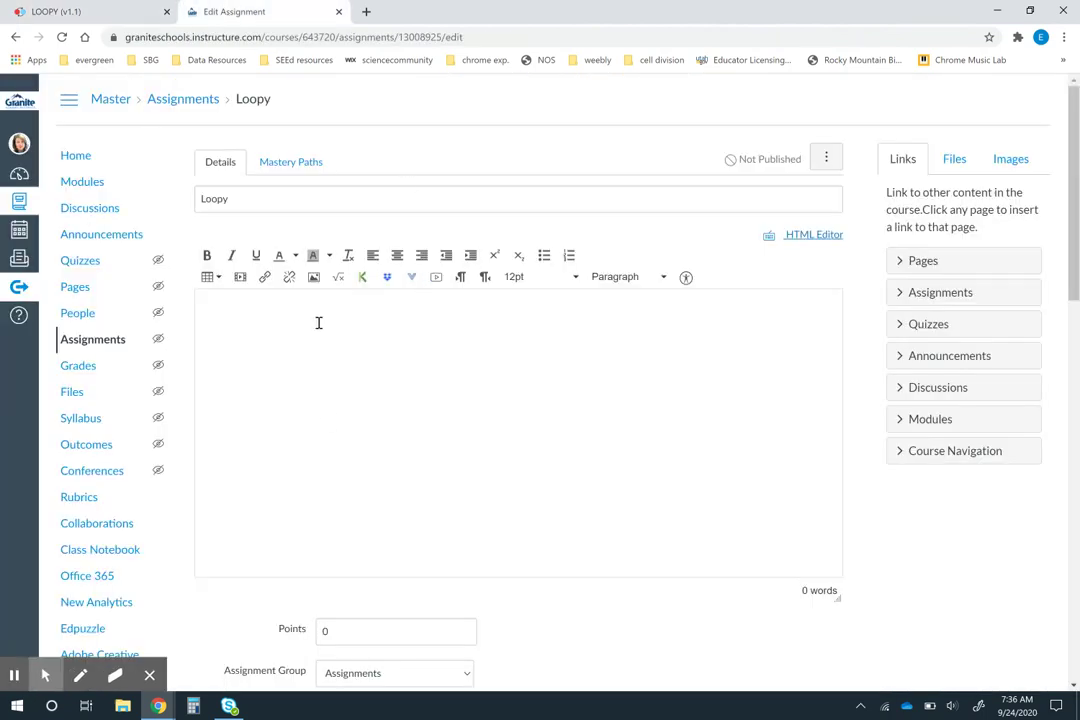
- Paste the LOOPY iframe code into the Loopy assignment's HTML description and preview it
click(807, 236)
click(684, 261)
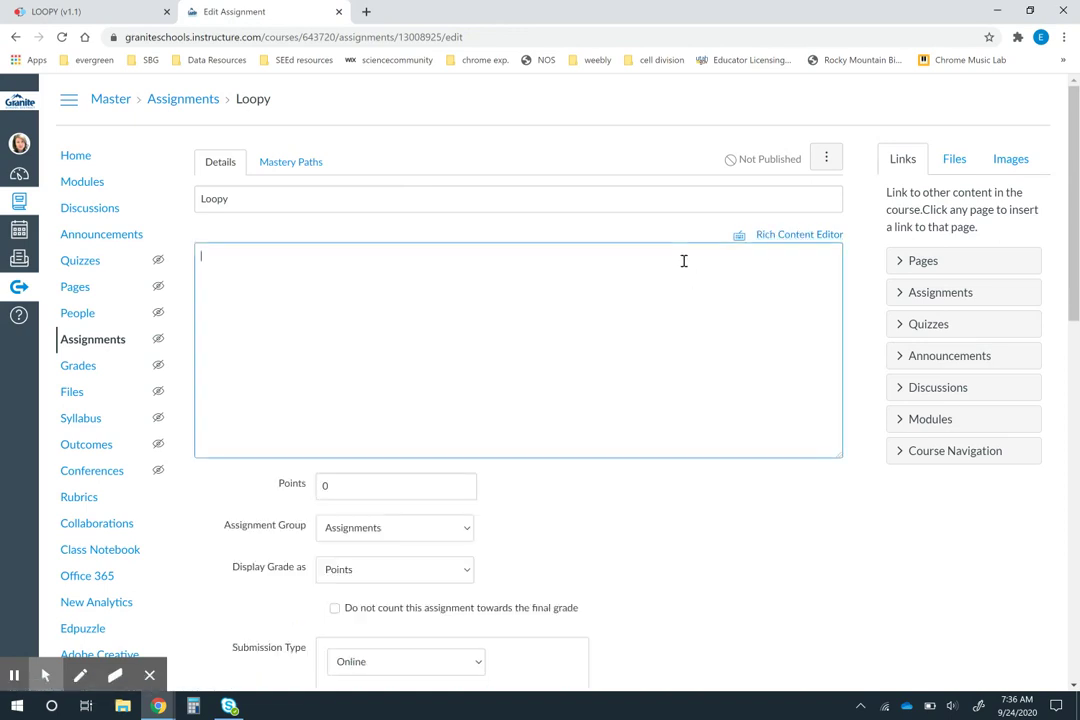
key(ctrl+v)
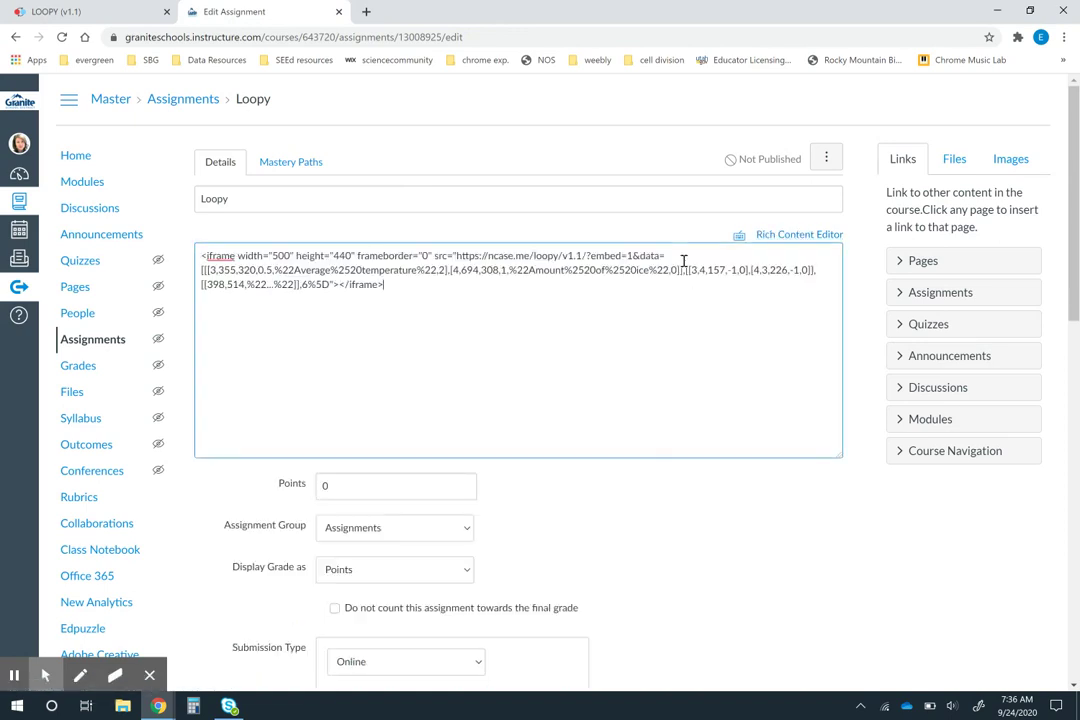
click(774, 236)
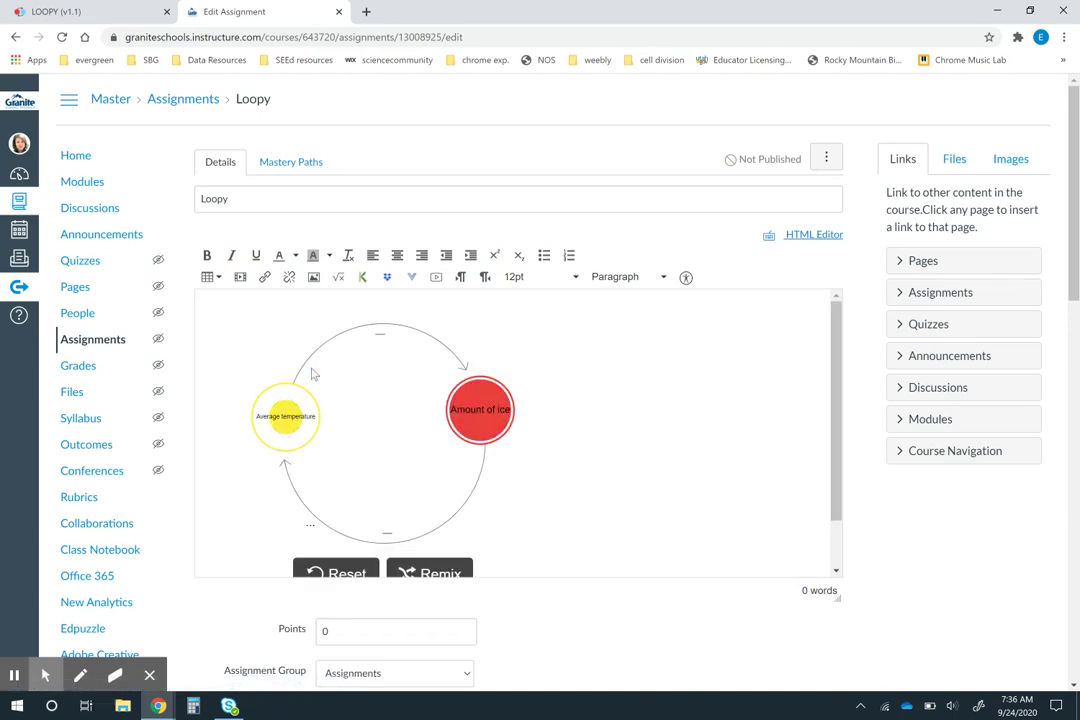
scroll(571, 470, down, 1)
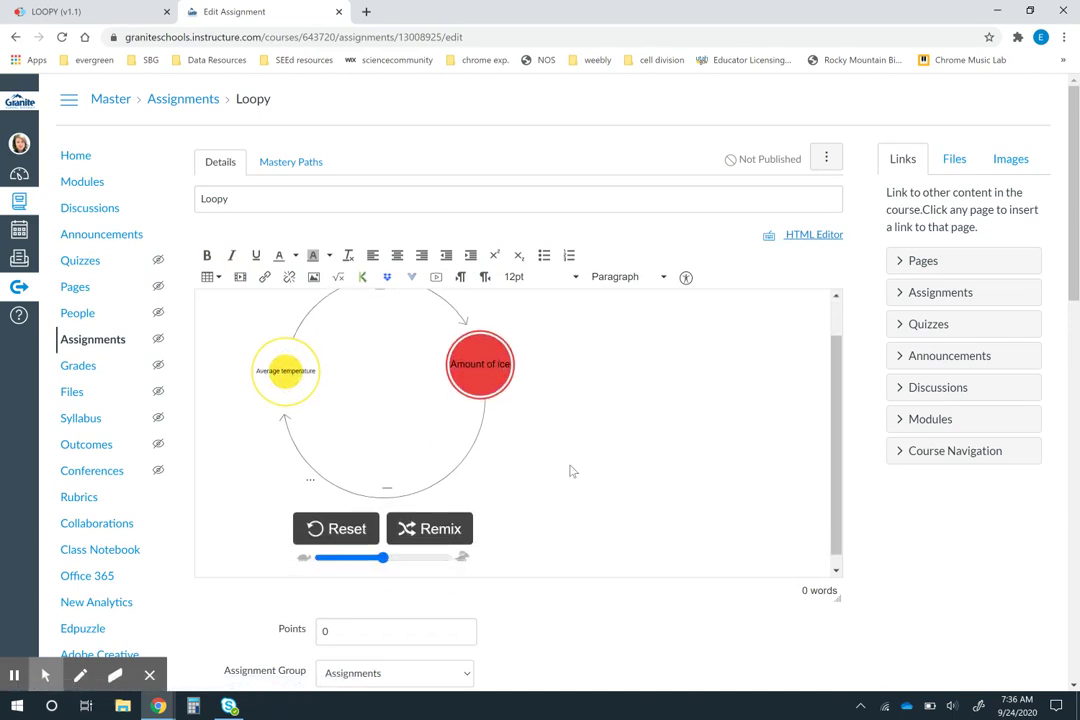
scroll(571, 470, up, 1)
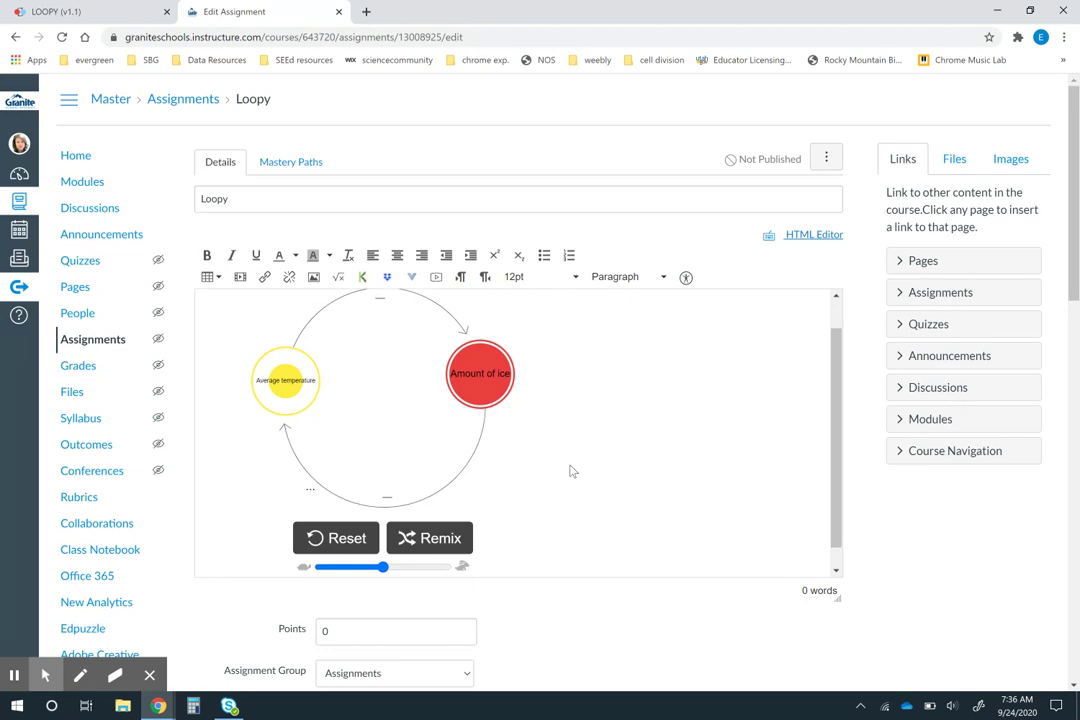
scroll(544, 494, down, 1)
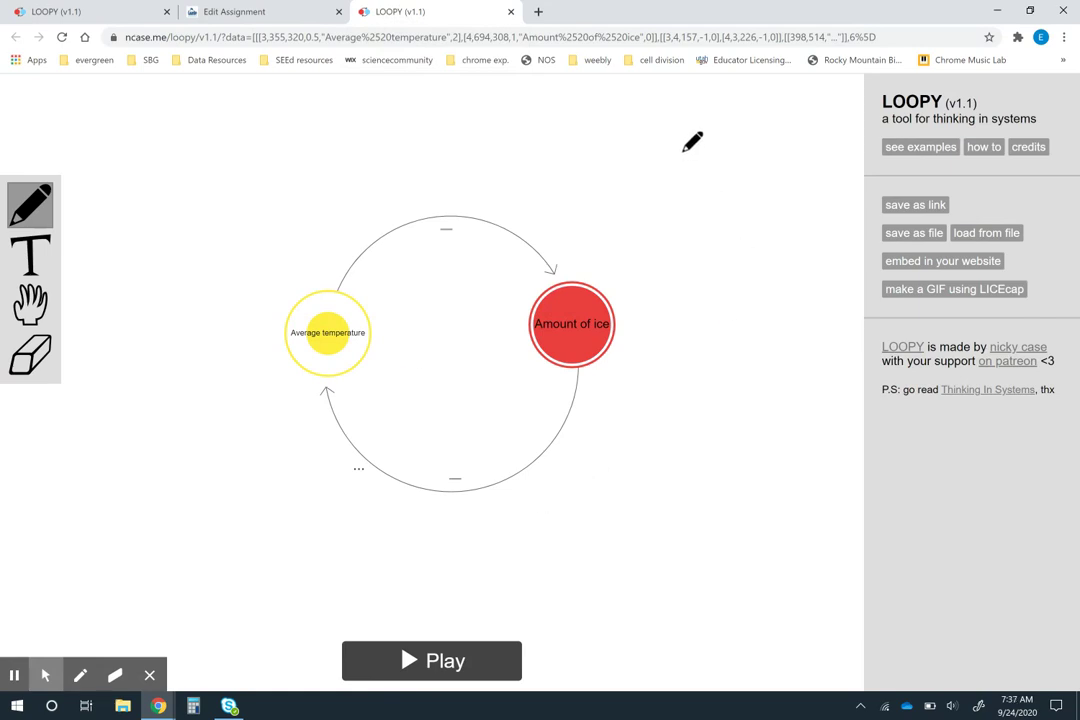
- Add two red '?' nodes and a '...' label near the lower arc, then return to the original tab
mouse_move(694, 144)
mouse_down()
mouse_move(697, 244)
mouse_move(689, 155)
mouse_up()
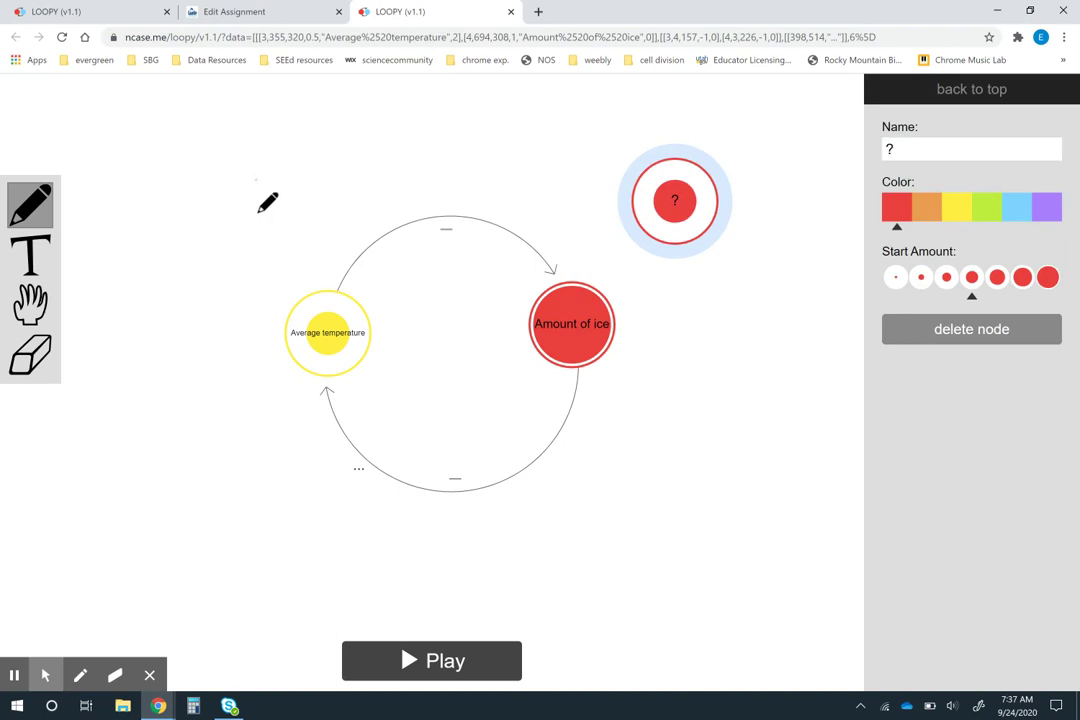
mouse_move(268, 202)
mouse_down()
mouse_move(251, 159)
mouse_move(266, 200)
mouse_up()
click(30, 255)
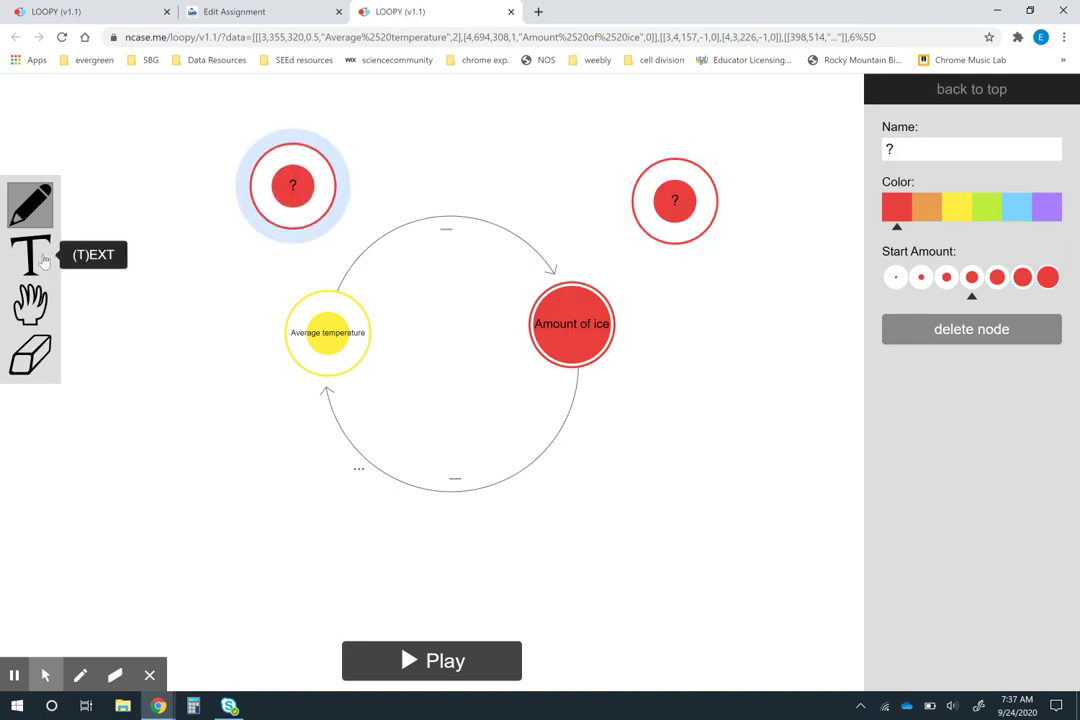
click(396, 473)
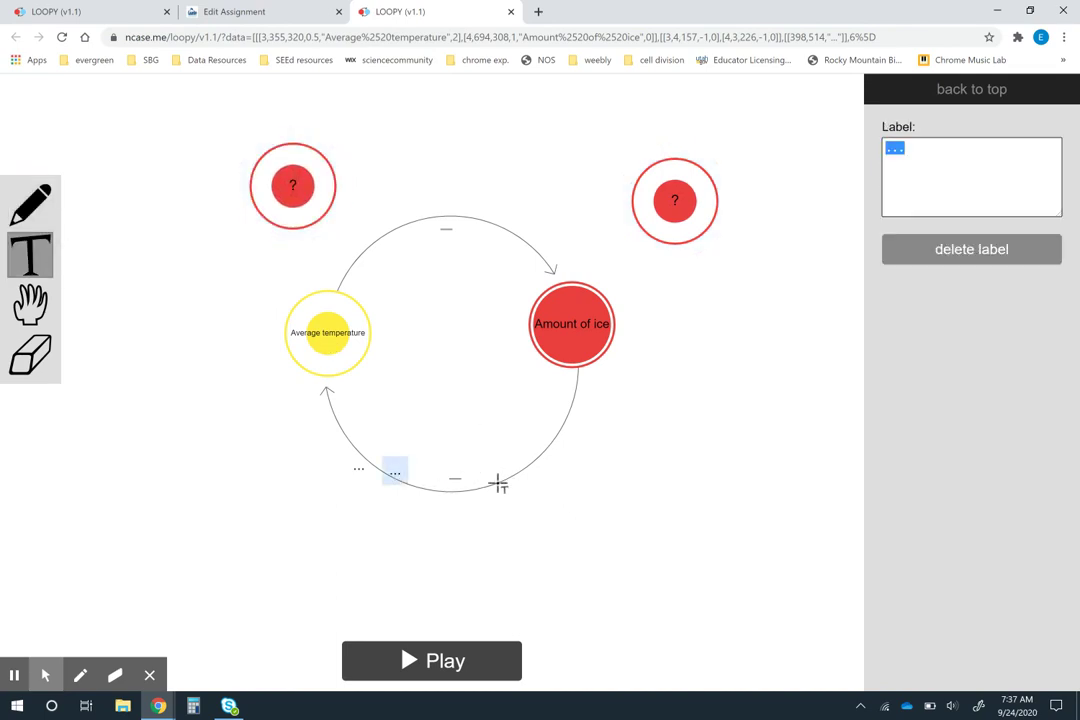
click(1000, 89)
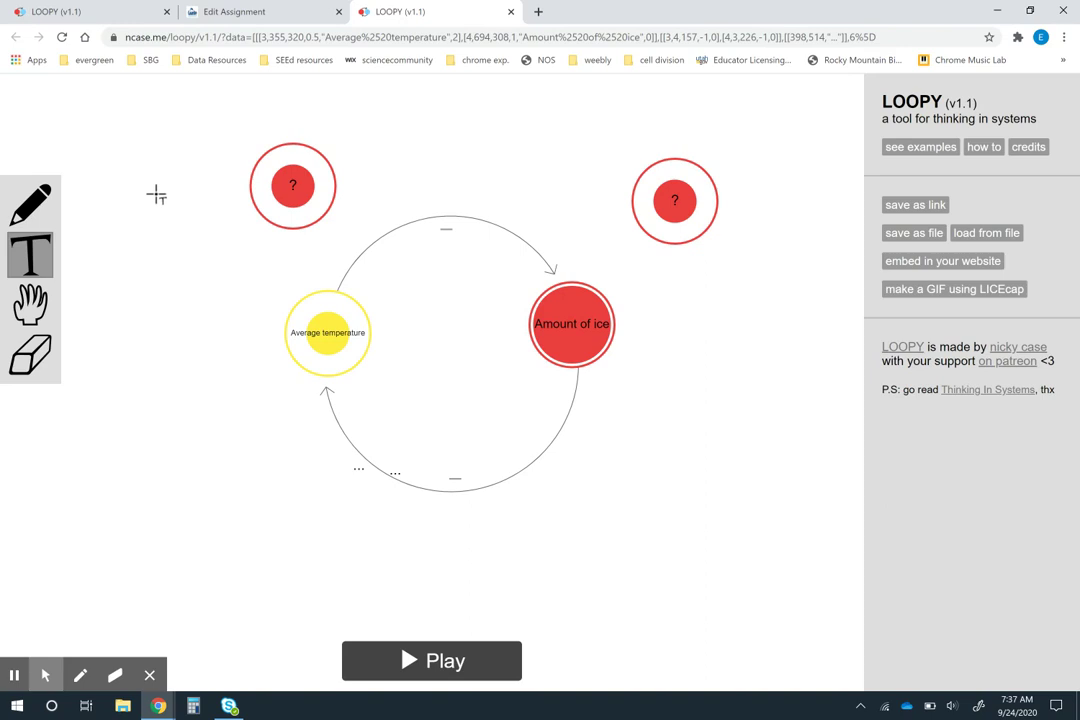
click(64, 12)
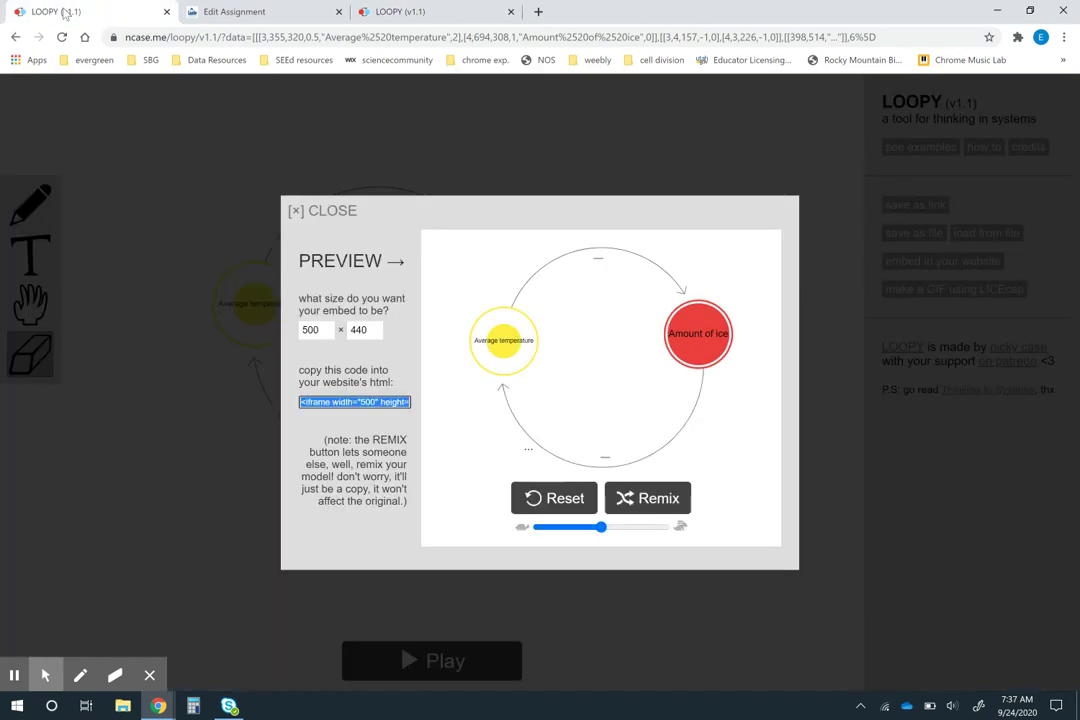